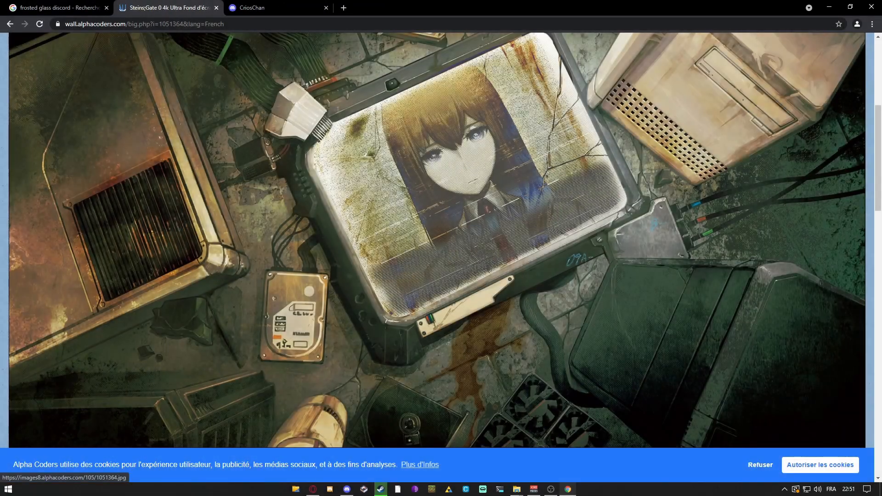
# Copy the Steins;Gate 0 wallpaper's image address, accepting the site's cookies, and send it as a message in the open Discord conversation
pyautogui.click(820, 465)
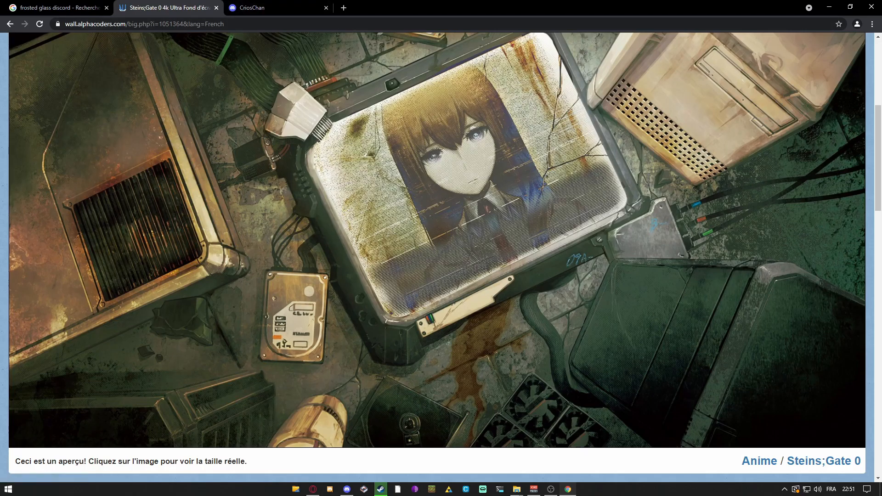
pyautogui.rightClick(453, 231)
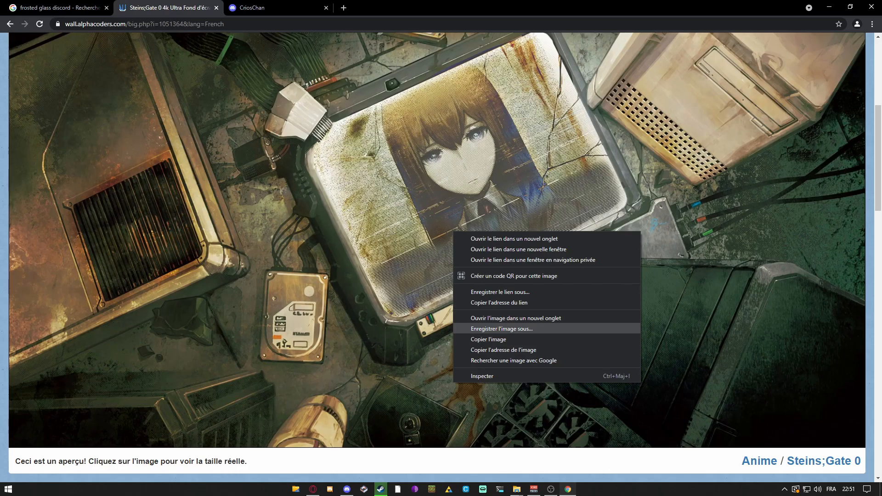
pyautogui.click(504, 349)
pyautogui.click(252, 8)
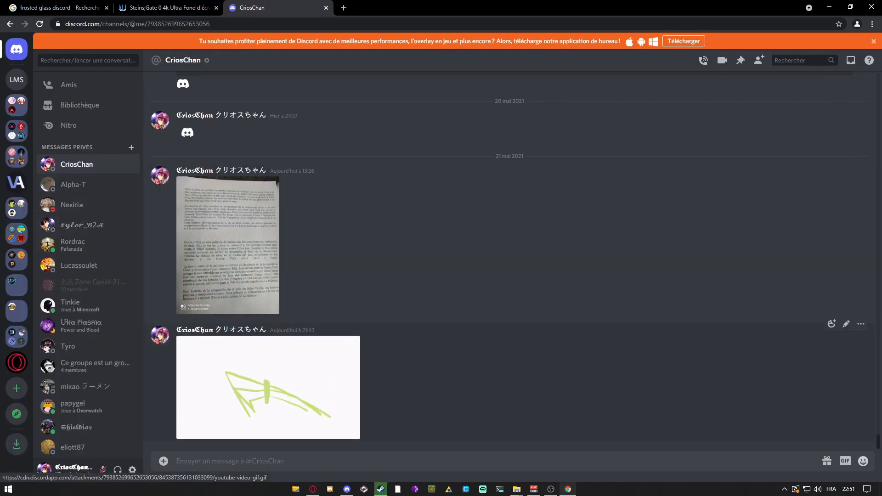
pyautogui.write('https://images8.alphacoders.com/105/thumb-1920-1051364.jpg')
pyautogui.press('Return')
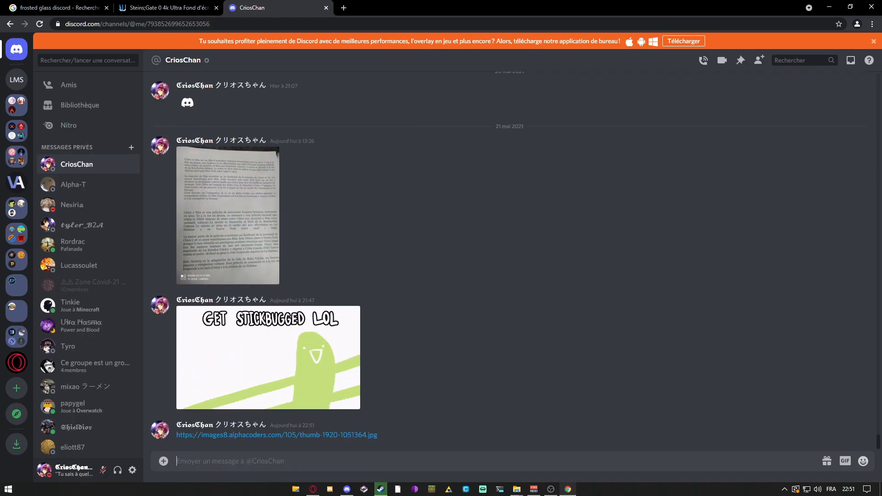
# Enlarge the wallpaper posted in the Discord conversation and copy its image address
pyautogui.click(269, 387)
pyautogui.rightClick(478, 184)
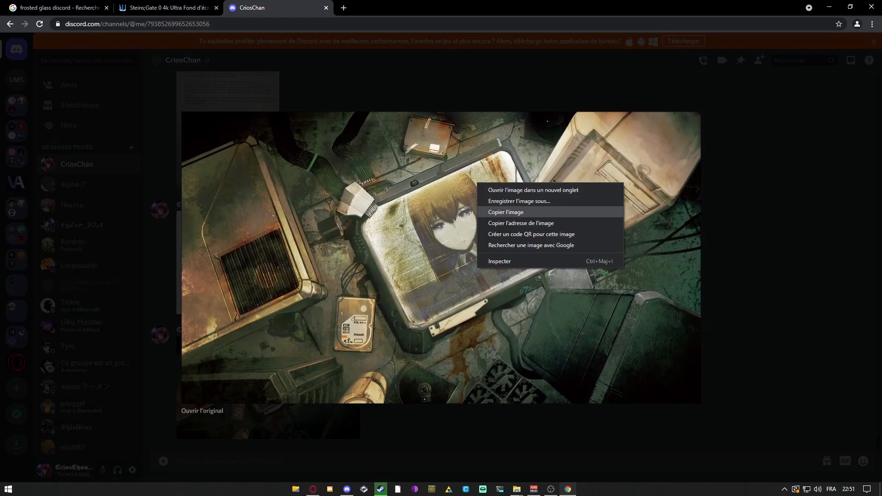
pyautogui.press('Return')
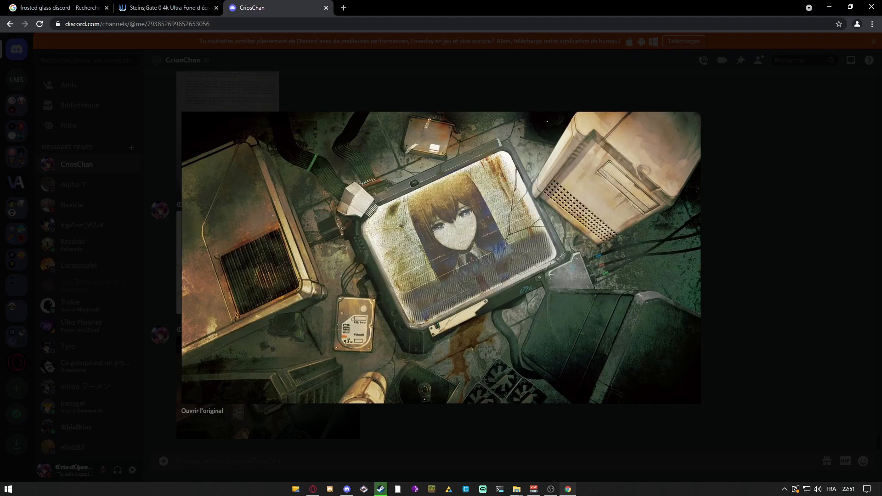
pyautogui.press('Escape')
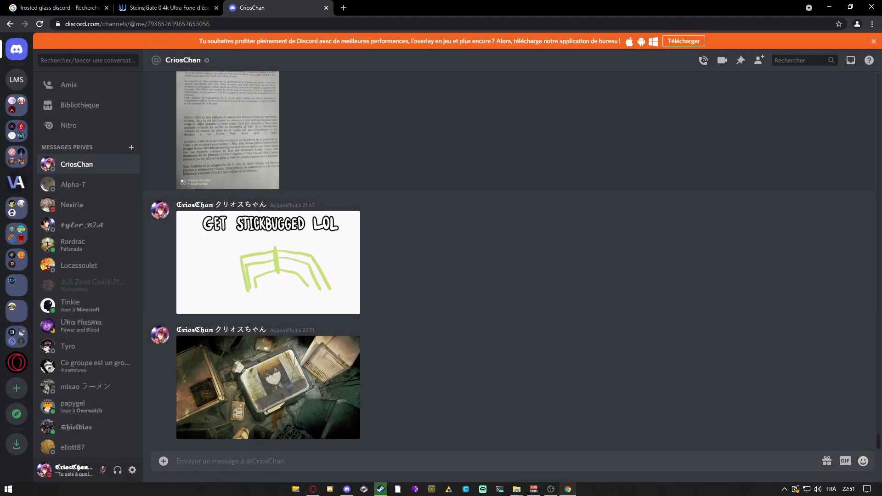
# Open the gibbu.me Frosted Glass theme editor from the Google results and name the theme FrostedGlass
pyautogui.hotkey('ctrl', '1')
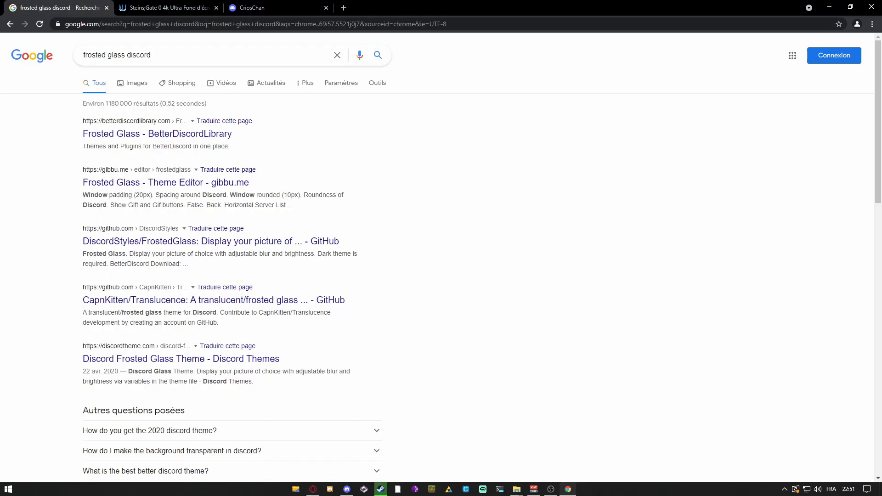
pyautogui.click(165, 183)
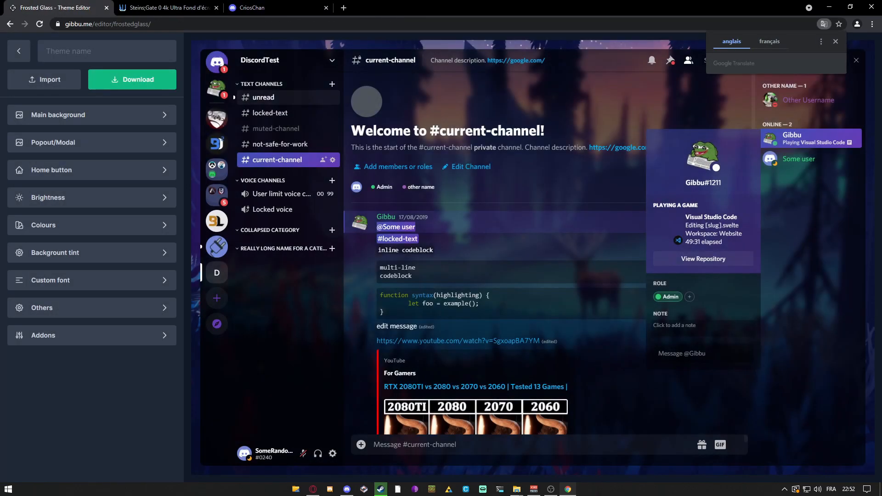
pyautogui.click(107, 51)
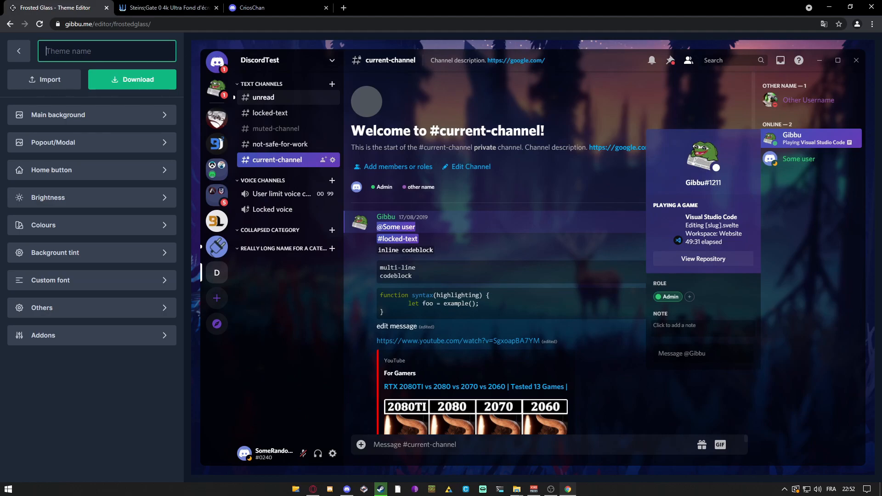
pyautogui.write('FrostedGlass')
# Set the main background image to the copied wallpaper URL, removing the width and height parameters after .jpg
pyautogui.click(92, 115)
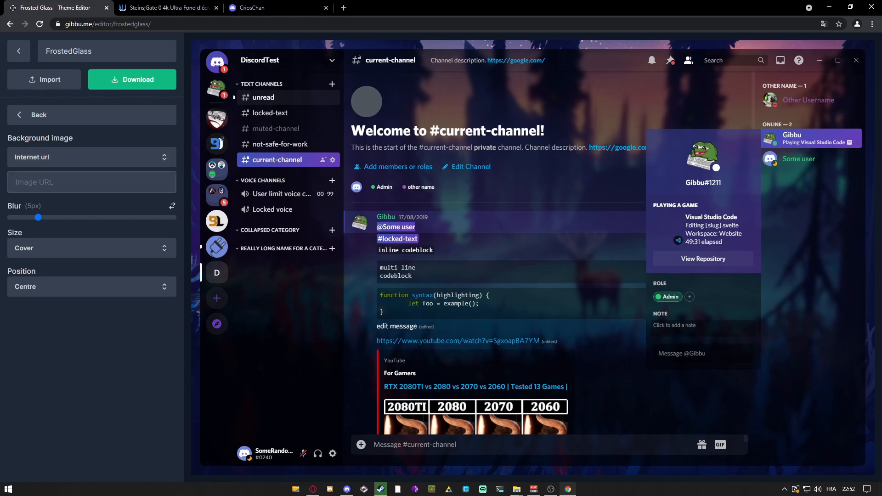
pyautogui.click(92, 182)
pyautogui.hotkey('ctrl', 'v')
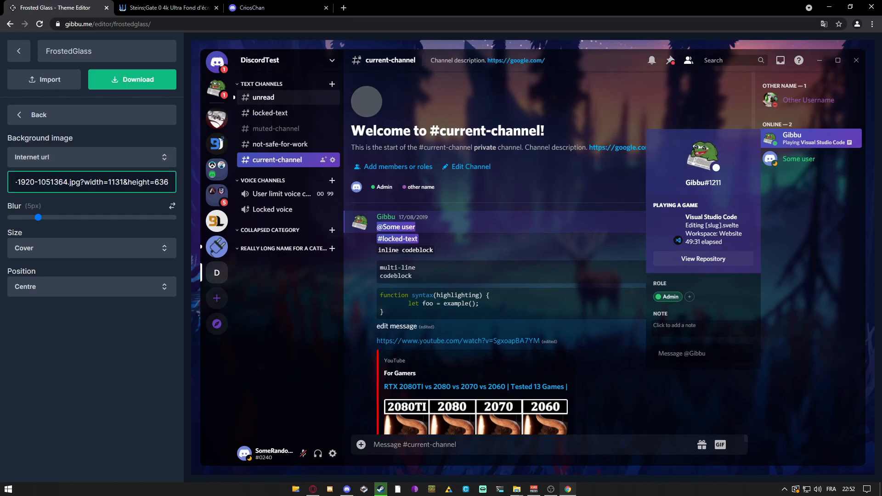
pyautogui.moveTo(80, 182); pyautogui.dragTo(169, 182)
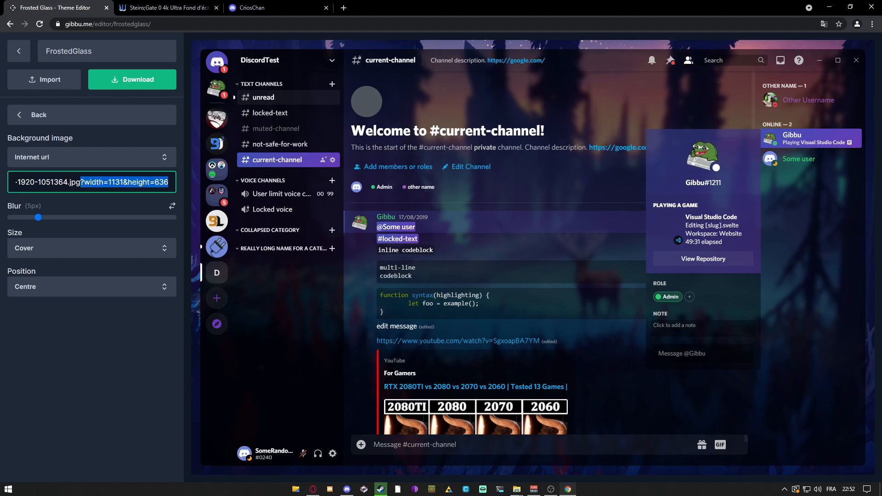
pyautogui.press('BackSpace')
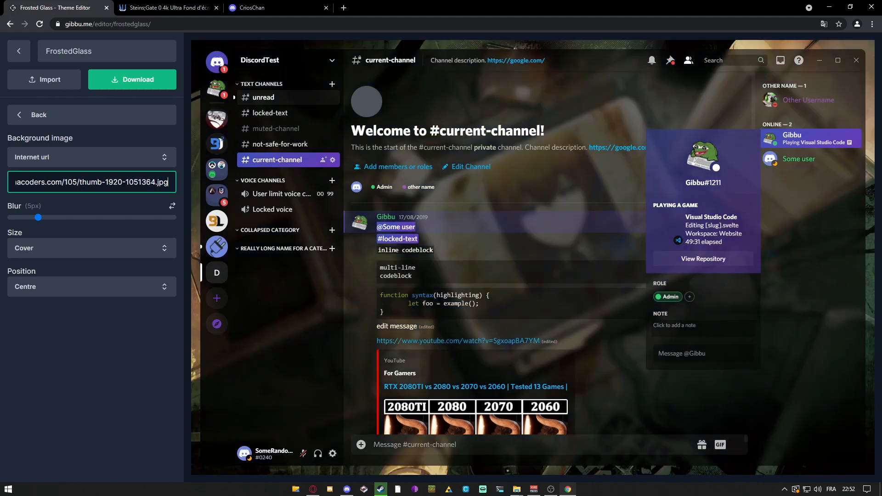
# Reduce the main background's blur to 0px and return to the list of theme settings
pyautogui.moveTo(39, 217); pyautogui.dragTo(22, 218)
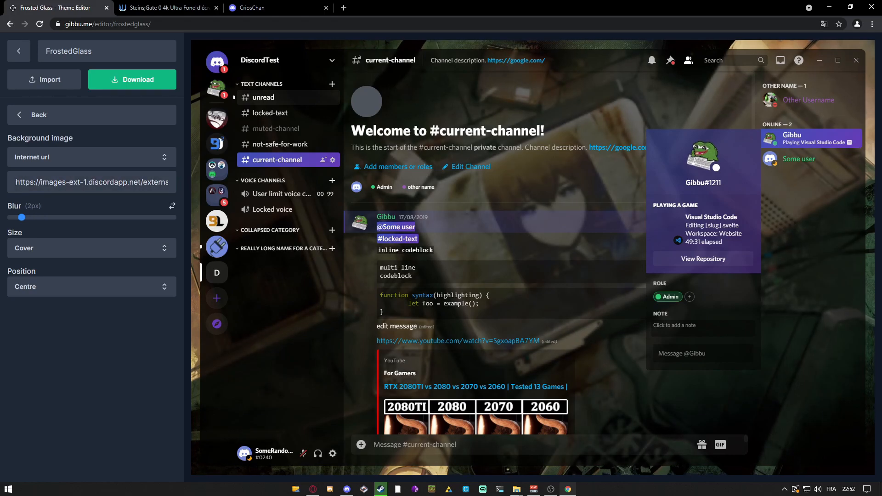
pyautogui.press('Right')
pyautogui.press('Left')
pyautogui.press('Left')
pyautogui.press('Left')
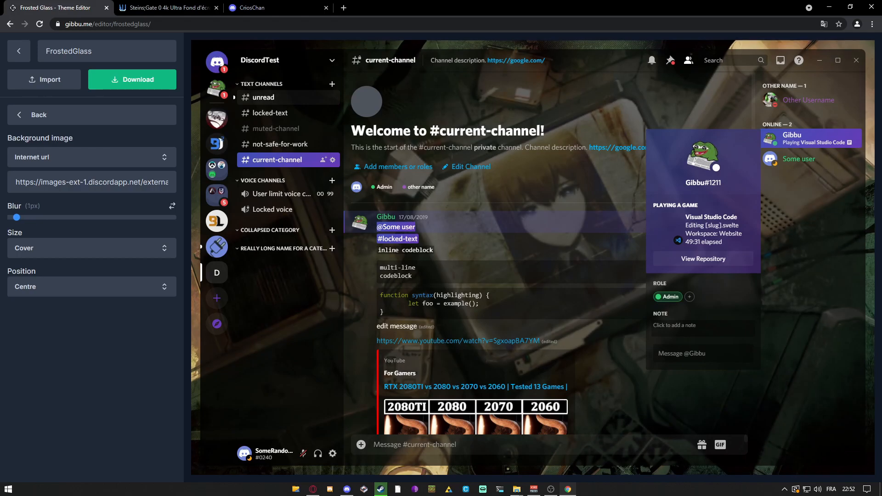
pyautogui.press('Tab')
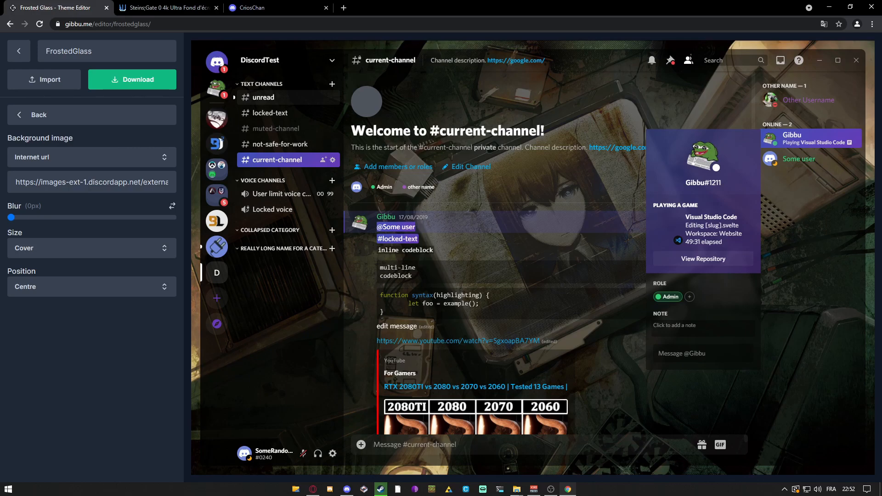
pyautogui.click(39, 114)
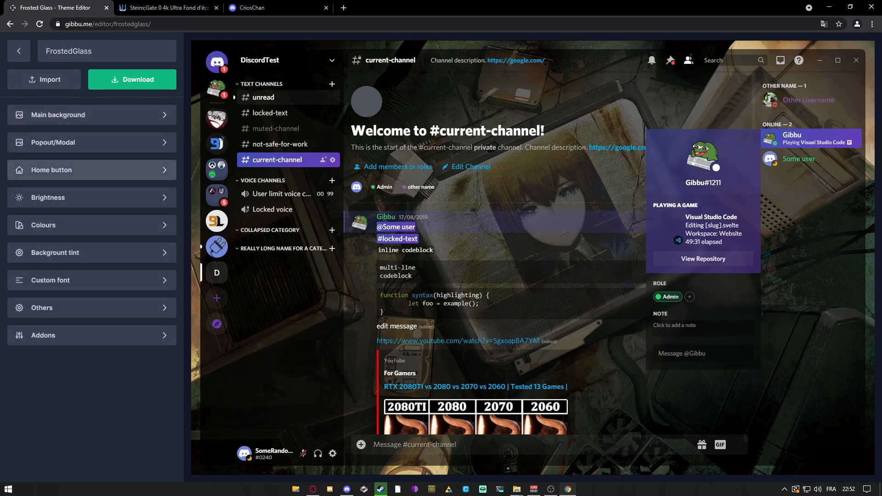
# Set the popout modal image to the same wallpaper URL without its width and height parameters
pyautogui.click(92, 142)
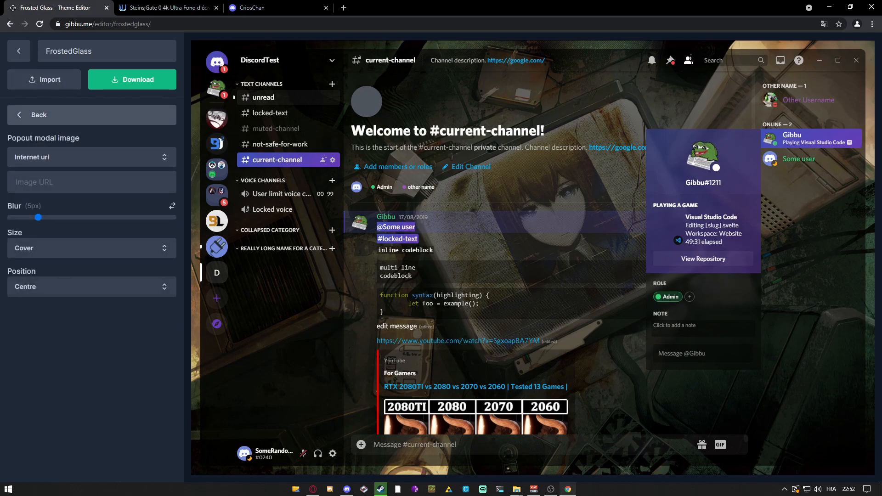
pyautogui.click(92, 182)
pyautogui.hotkey('ctrl', 'v')
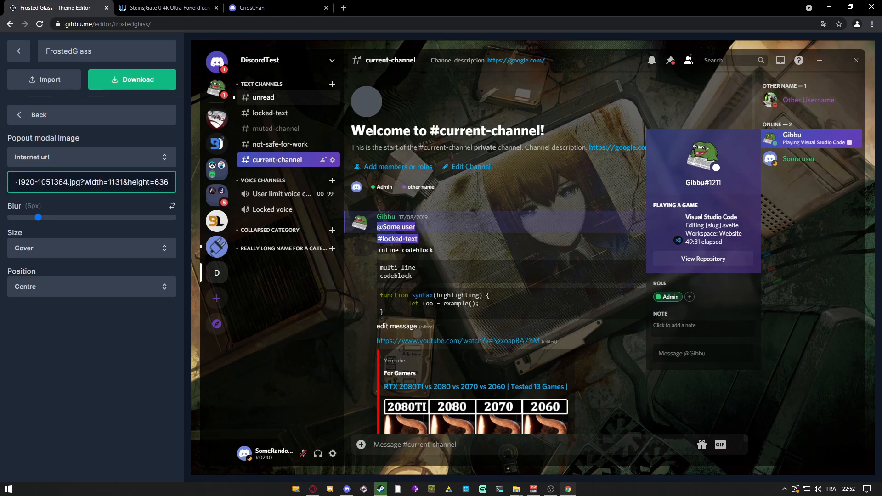
pyautogui.hotkey('shift', 'End')
pyautogui.press('Delete')
pyautogui.click(92, 115)
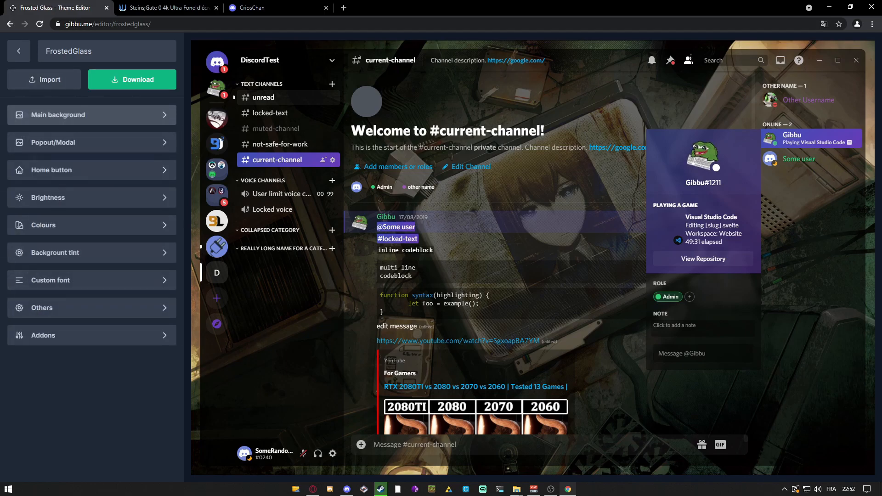
# Copy an image attachment's address from Discord and use it as the home button image URL
pyautogui.click(92, 170)
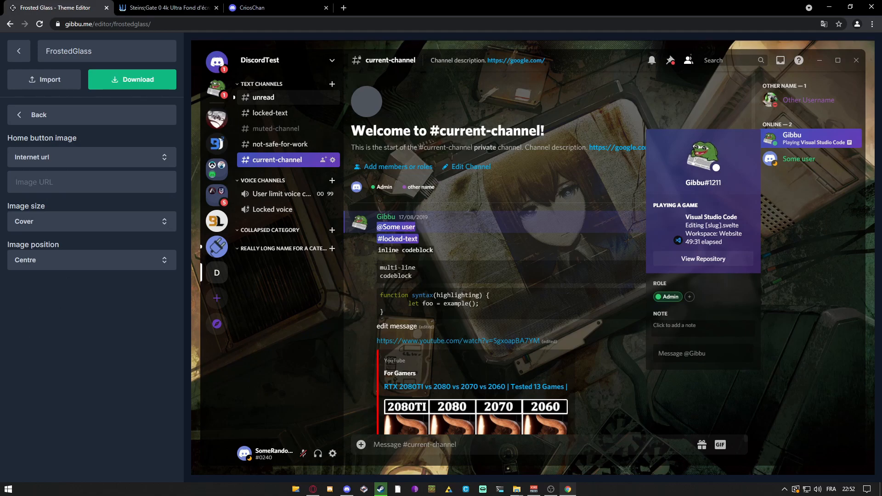
pyautogui.click(267, 7)
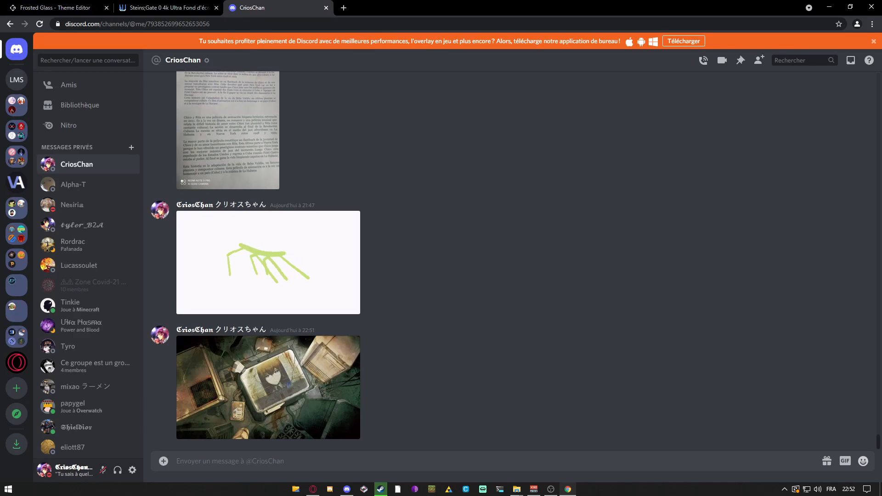
pyautogui.hotkey('ctrl', '1')
pyautogui.hotkey('ctrl', 'v')
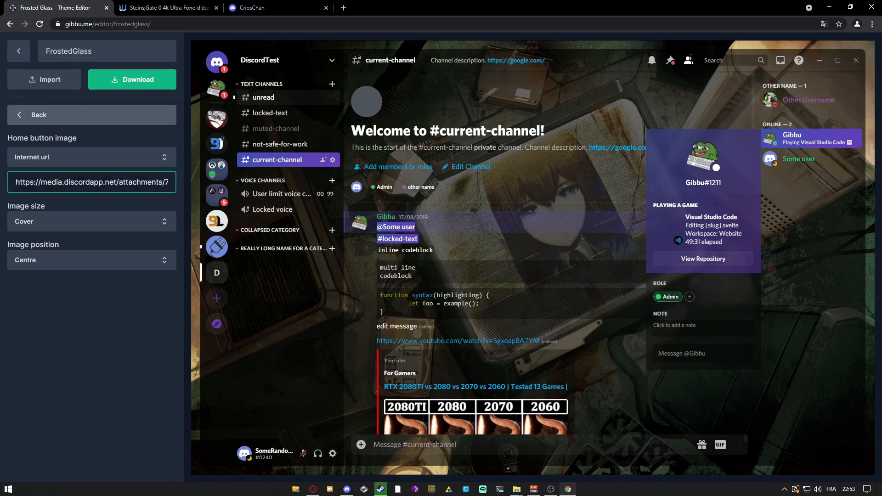
pyautogui.click(41, 115)
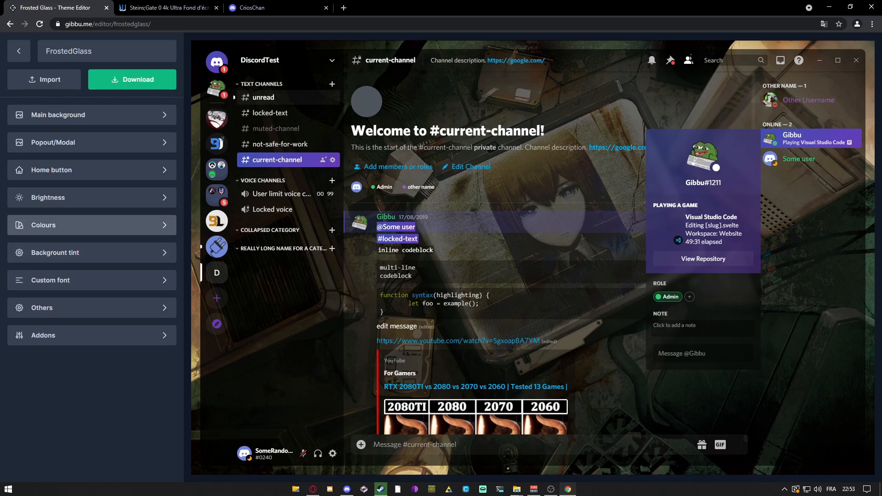
# Open the theme's colour settings and launch paint.net
pyautogui.click(91, 226)
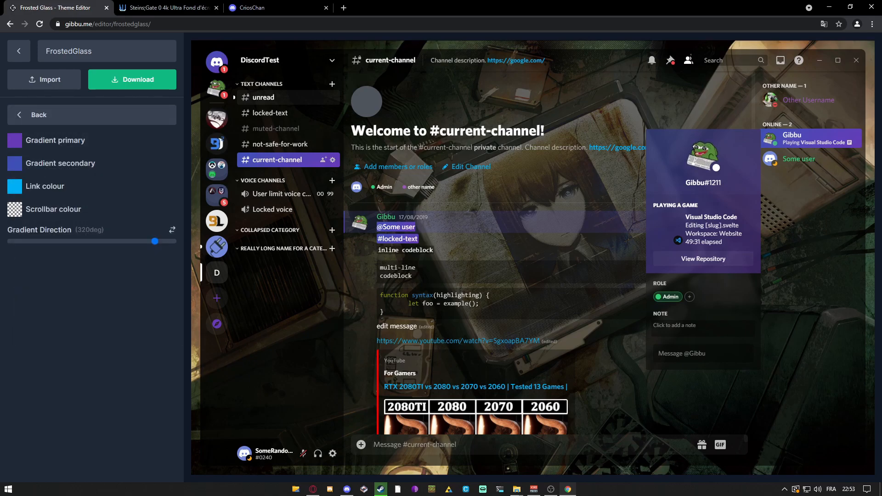
pyautogui.press('super')
pyautogui.write('paint')
pyautogui.press('Return')
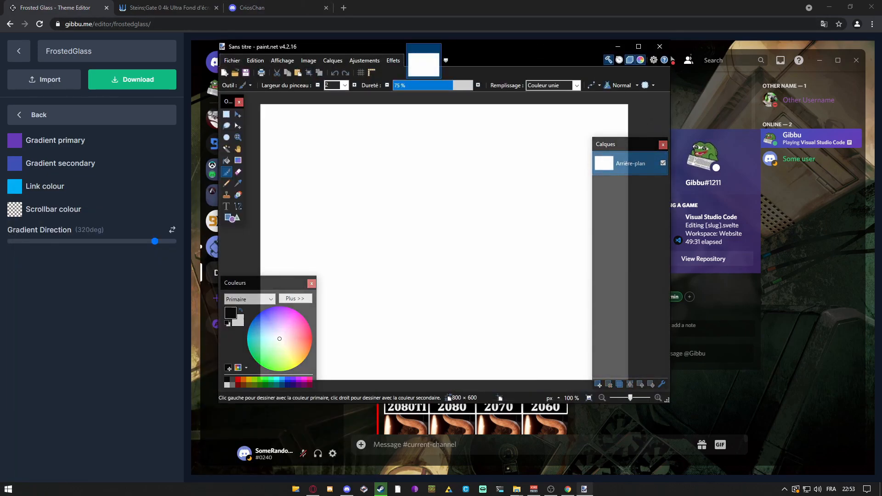
# Copy the wallpaper from its web page and paste it into a new 1920 × 1080 image in paint.net
pyautogui.click(166, 8)
pyautogui.rightClick(414, 210)
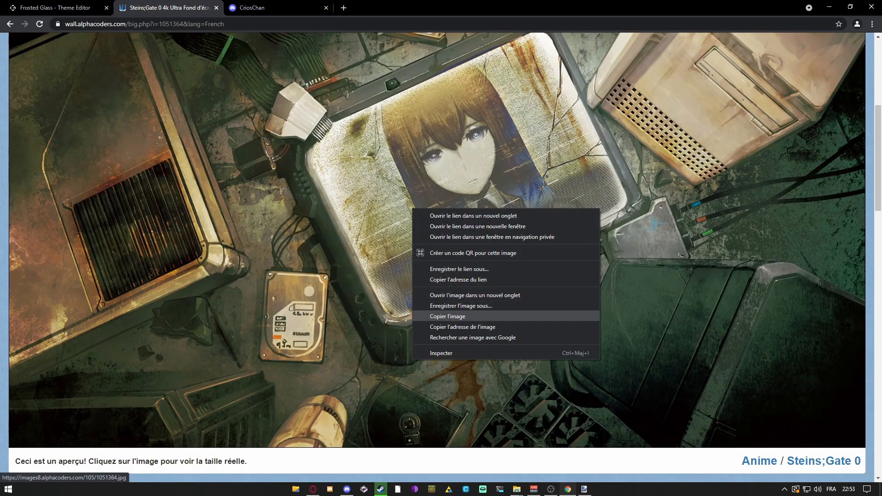
pyautogui.click(447, 316)
pyautogui.click(584, 489)
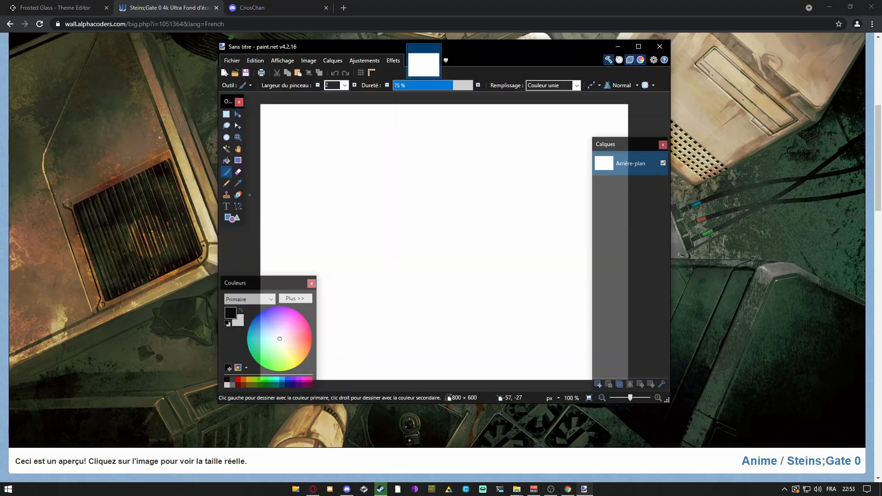
pyautogui.hotkey('ctrl', 'n')
pyautogui.press('Return')
pyautogui.hotkey('ctrl', 'v')
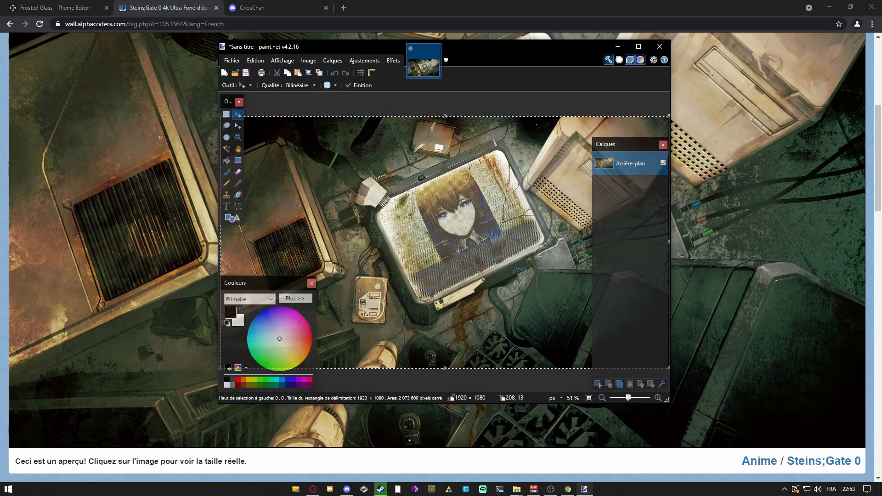
# Deselect the pasted wallpaper, sample the brown casing colour 735940 with the Color Picker, and expand the colour window's RGB values
pyautogui.click(226, 114)
pyautogui.click(254, 115)
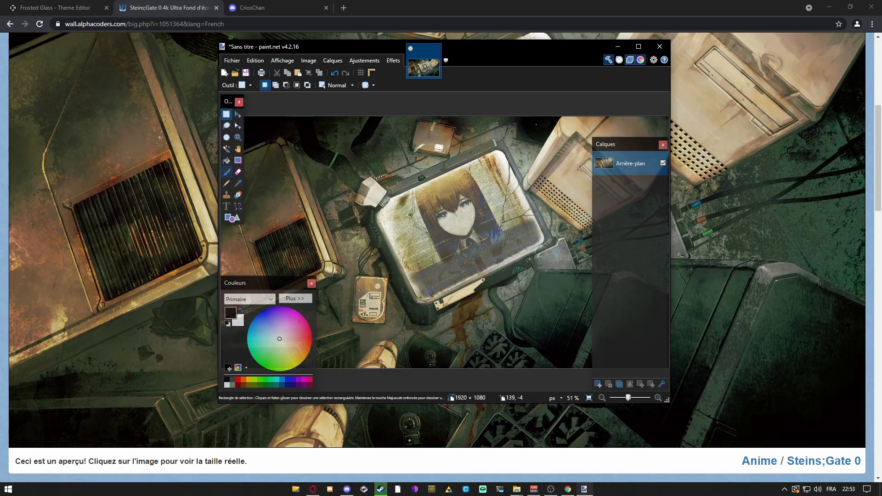
pyautogui.click(238, 183)
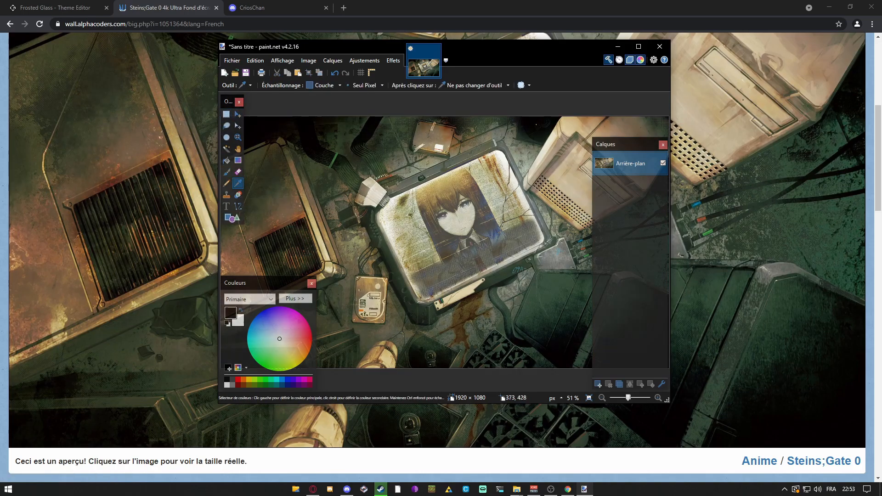
pyautogui.click(293, 211)
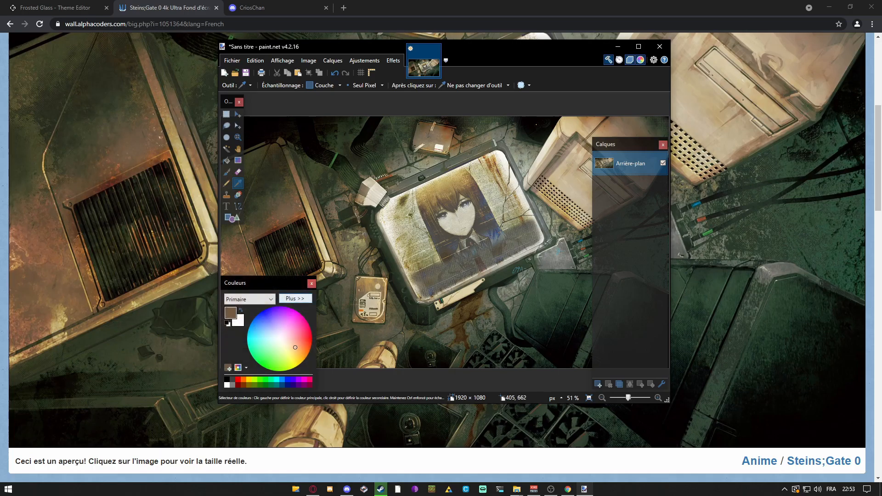
pyautogui.click(295, 299)
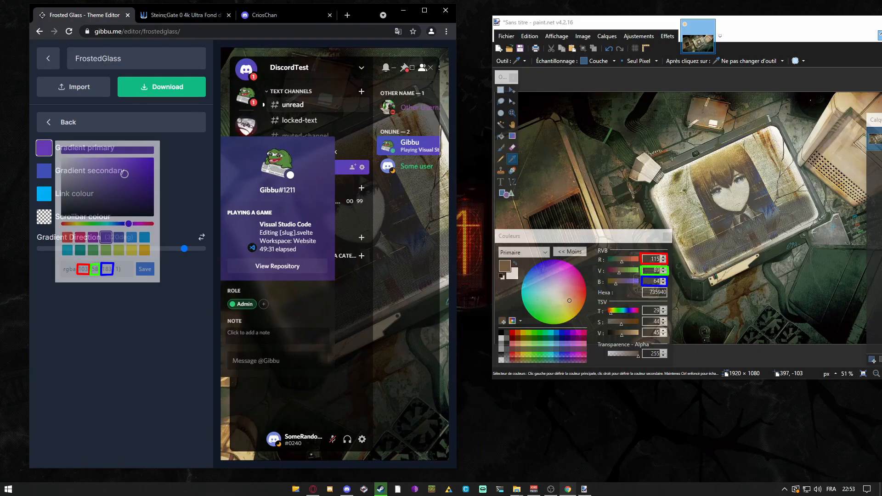
# Set the theme's gradient primary colour to the sampled brown, RGB 115, 89, 64
pyautogui.click(98, 269)
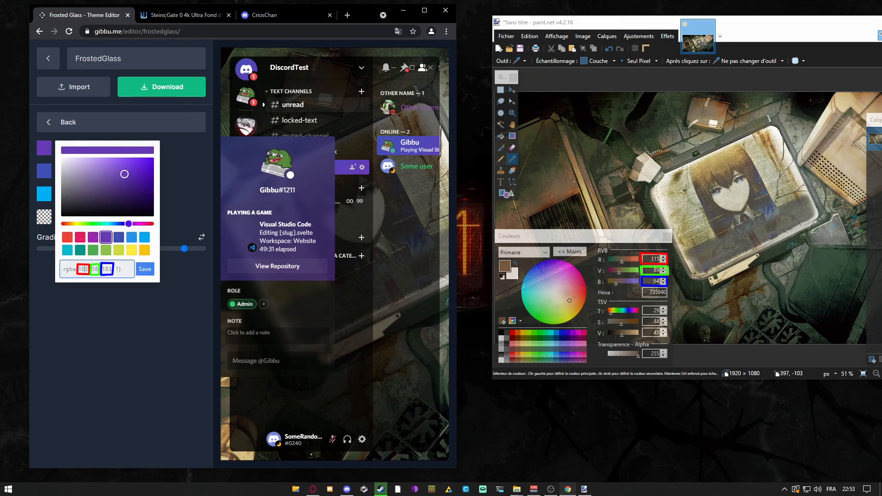
pyautogui.press('BackSpace')
pyautogui.press('BackSpace')
pyautogui.press('BackSpace')
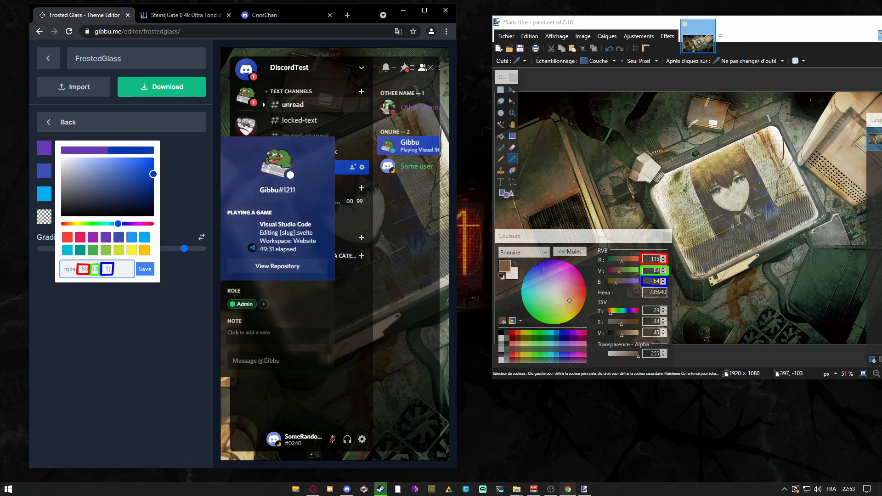
pyautogui.write('115')
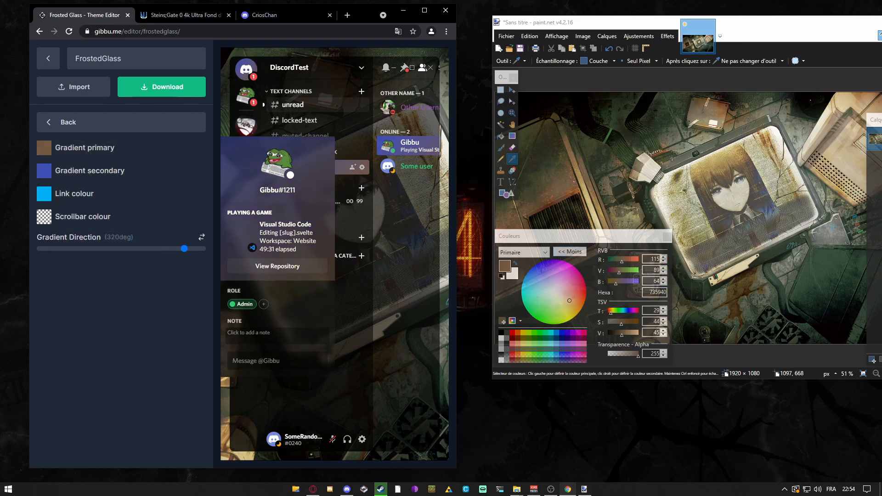
# Sample the dark green 222D1D from the wallpaper and apply it as the theme's gradient secondary colour
pyautogui.click(723, 286)
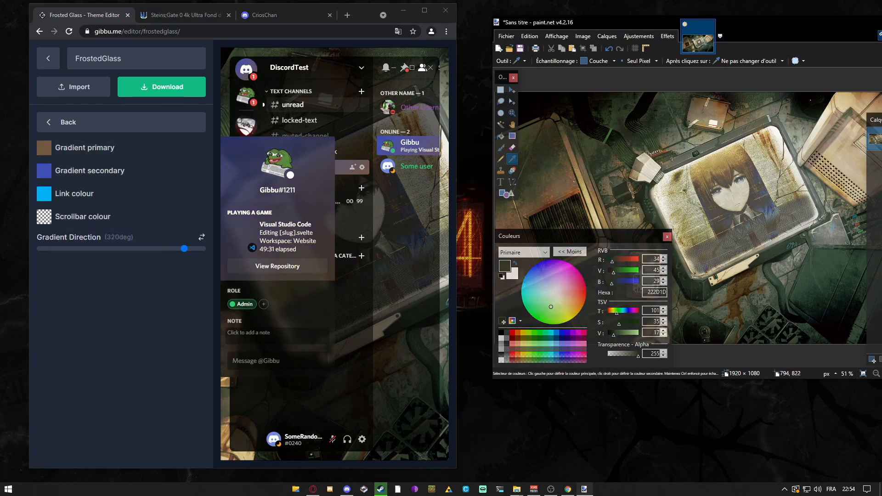
pyautogui.click(44, 171)
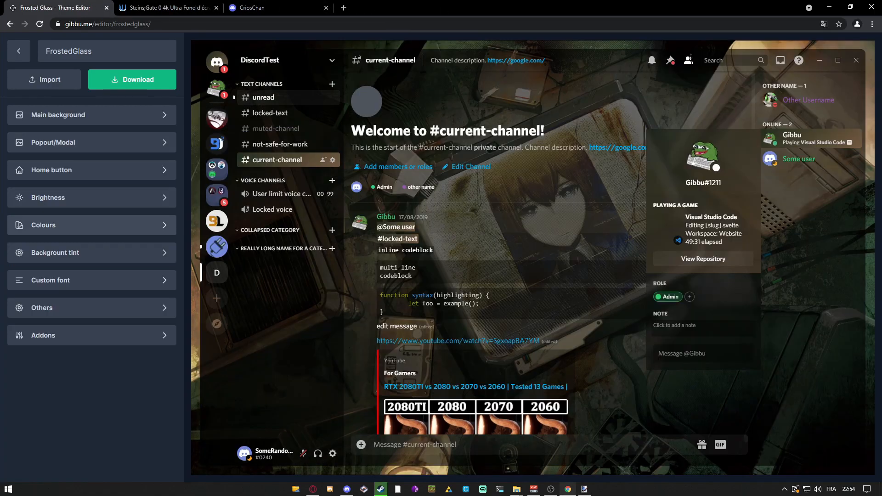
# Try a background tint brightness of 0.7 and reset it to 0
pyautogui.click(92, 253)
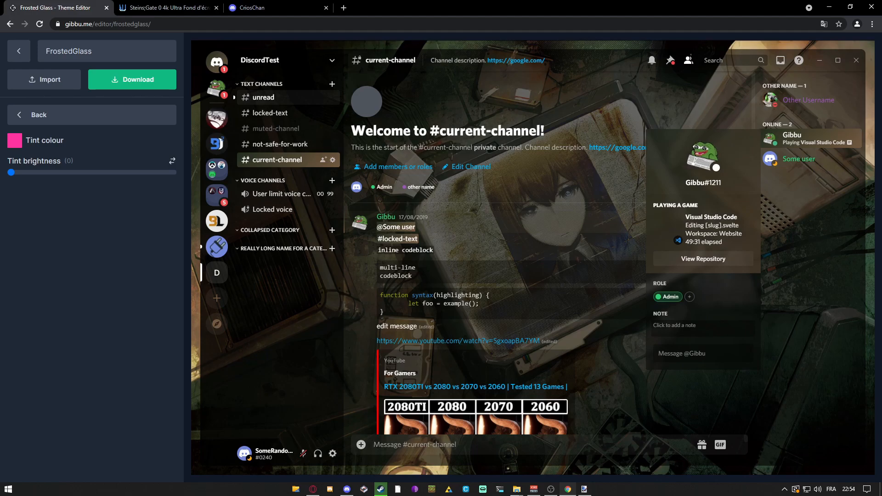
pyautogui.moveTo(11, 172); pyautogui.dragTo(124, 173)
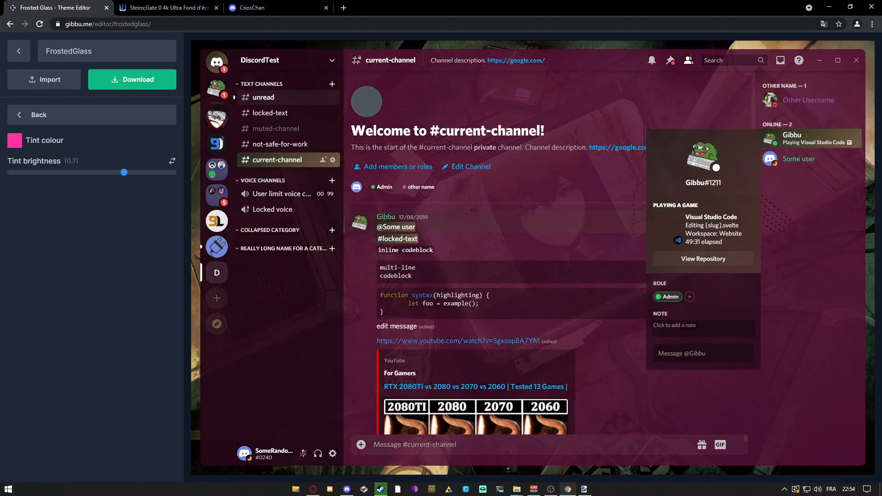
pyautogui.moveTo(124, 173)
pyautogui.mouseDown()
pyautogui.moveTo(11, 172)
pyautogui.moveTo(127, 172)
pyautogui.moveTo(111, 173)
pyautogui.mouseUp()
pyautogui.moveTo(111, 172); pyautogui.dragTo(8, 172)
pyautogui.click(39, 114)
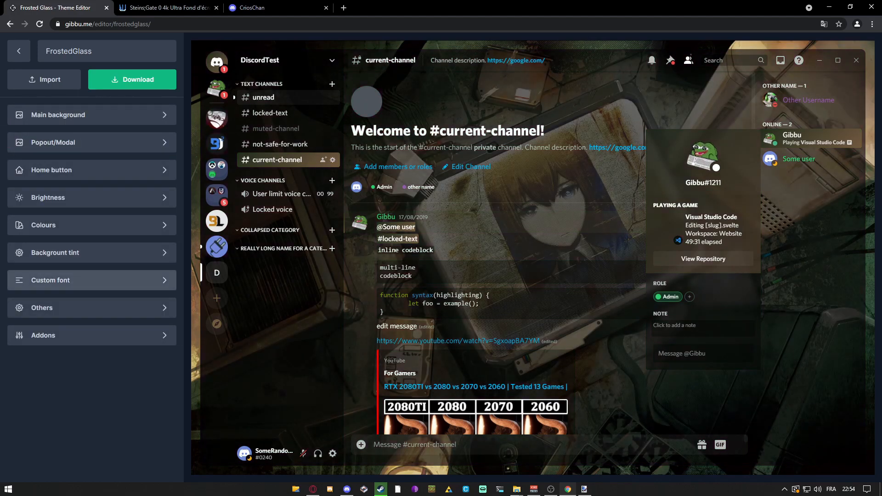
# Open the theme's custom font settings, browse the available Google Fonts and open the KoHo font page
pyautogui.click(51, 280)
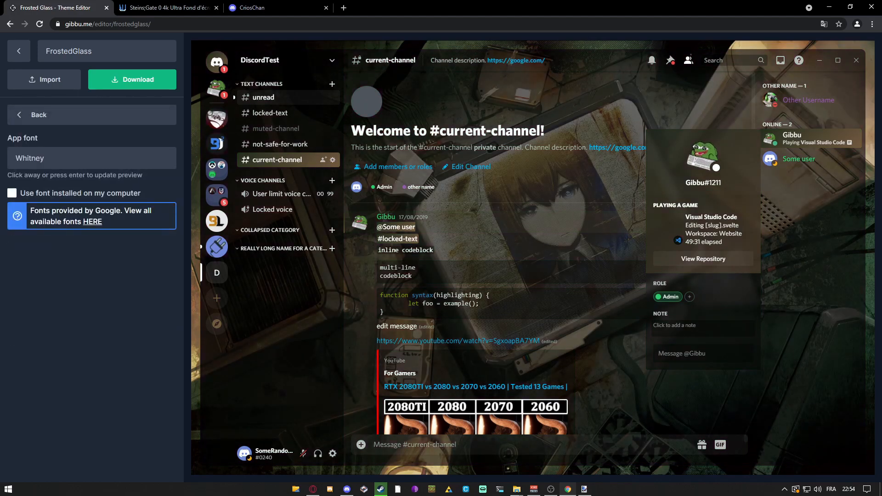
pyautogui.click(92, 222)
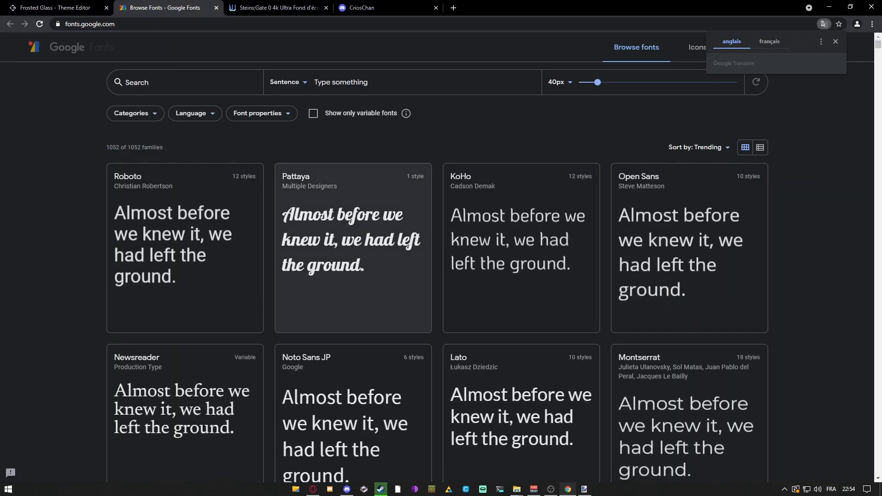
pyautogui.scroll(-3, 519, 183)
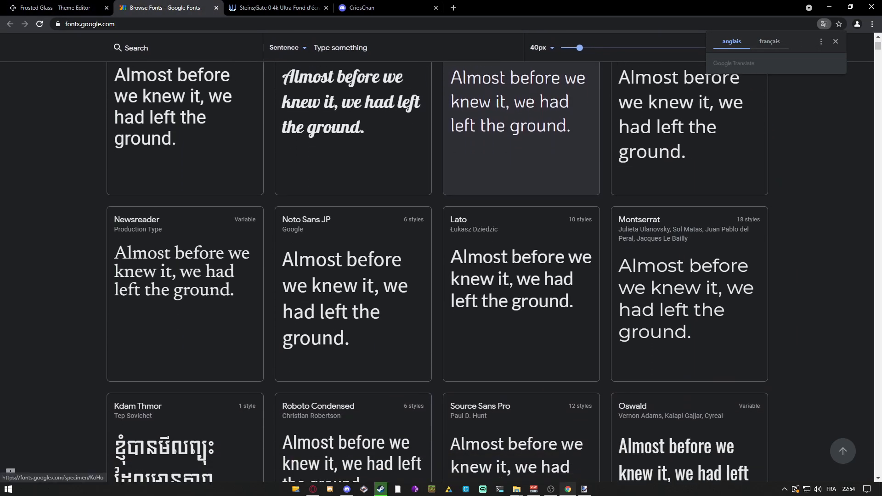
pyautogui.scroll(2, 519, 160)
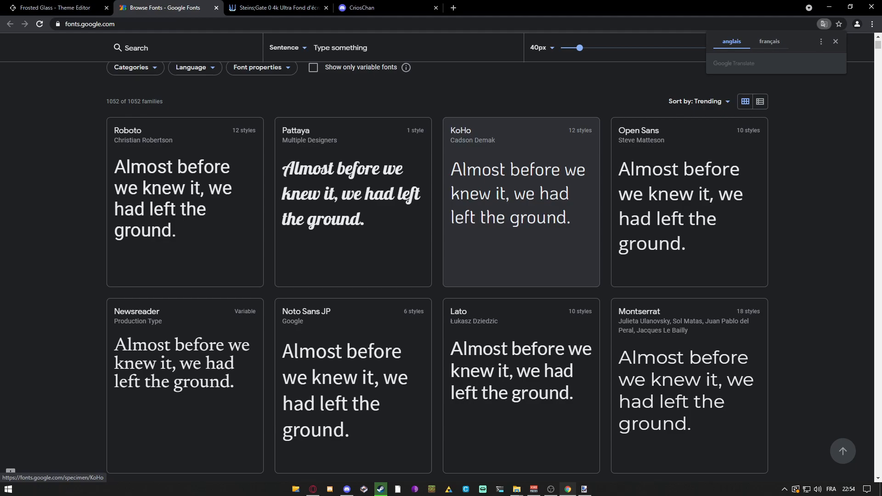
pyautogui.scroll(-5, 519, 184)
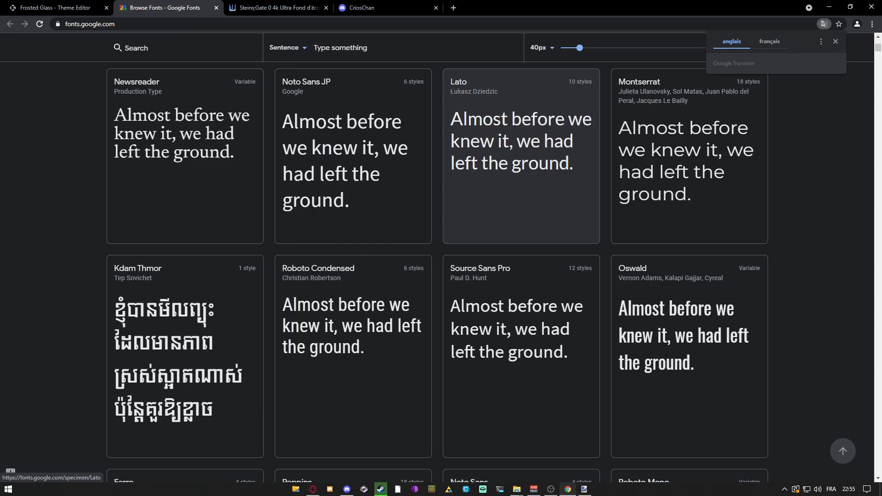
pyautogui.scroll(-5, 519, 207)
pyautogui.scroll(10, 519, 207)
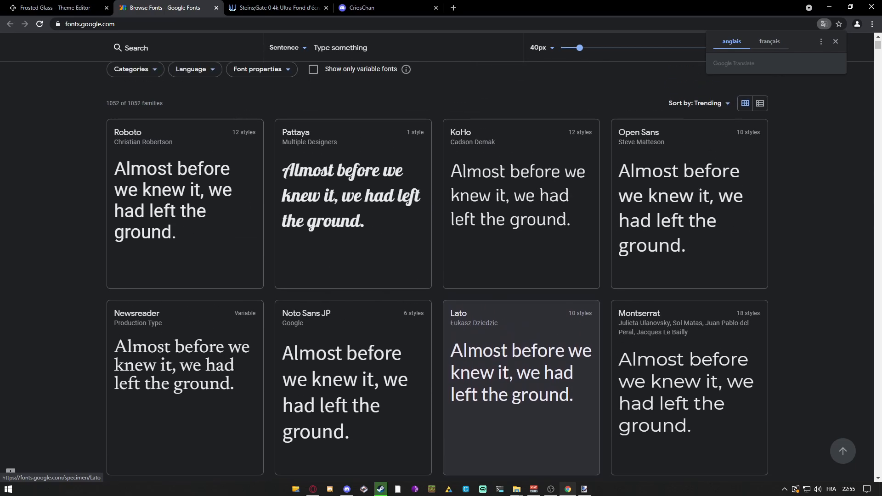
pyautogui.click(521, 248)
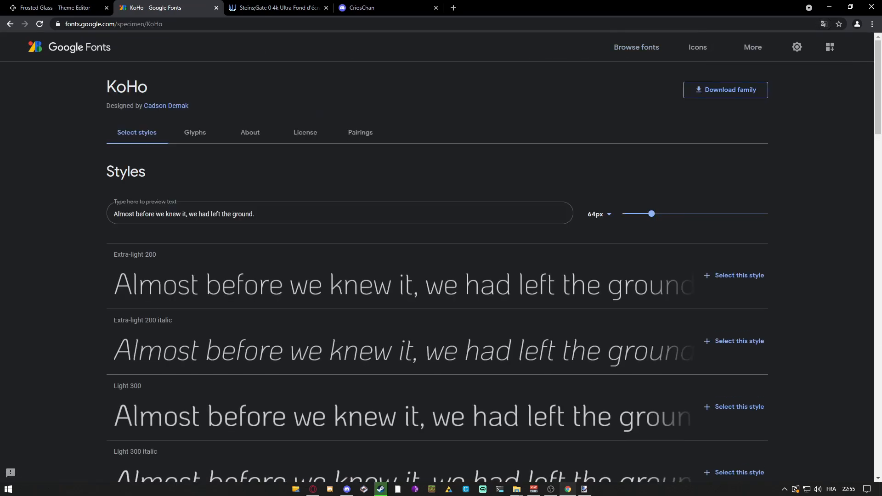
# Copy the font name KoHo from its page and set it as the theme's app font
pyautogui.tripleClick(138, 106)
pyautogui.doubleClick(126, 87)
pyautogui.hotkey('ctrl', 'c')
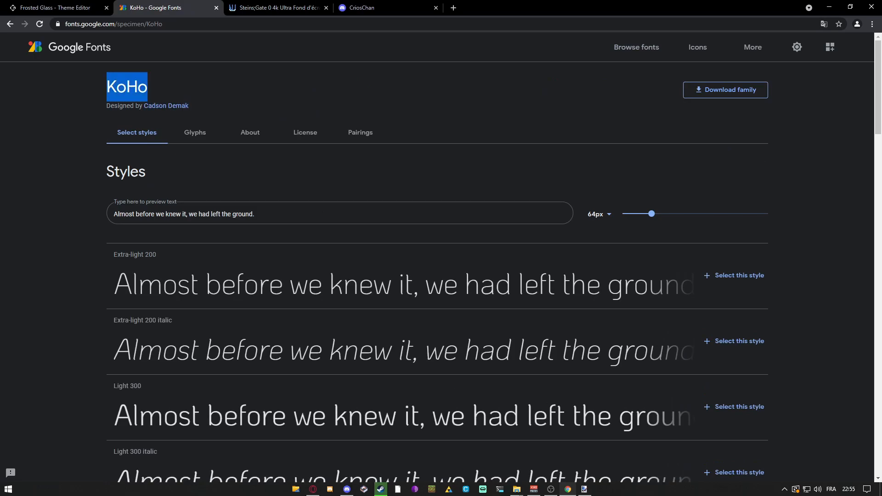
pyautogui.click(55, 8)
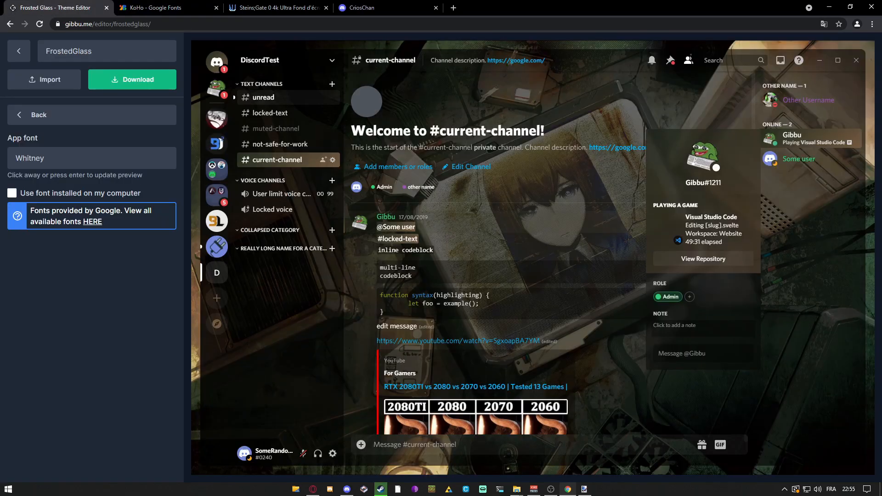
pyautogui.click(92, 158)
pyautogui.hotkey('ctrl', 'a')
pyautogui.hotkey('ctrl', 'v')
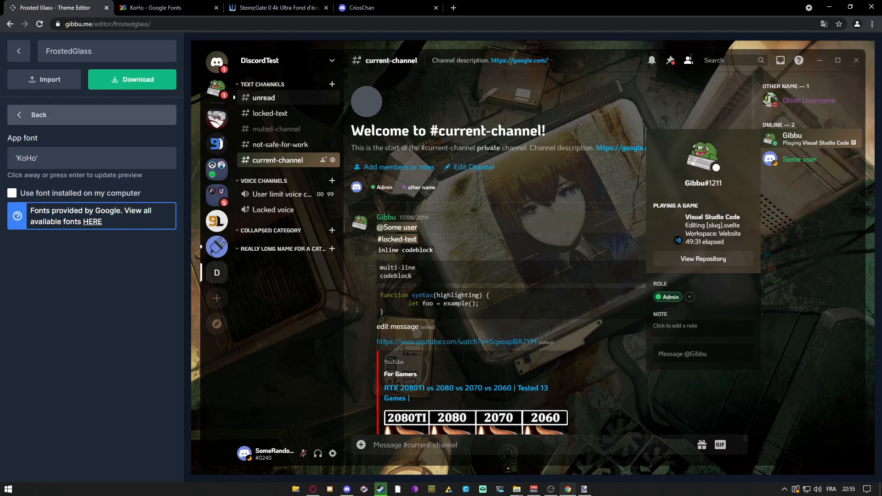
pyautogui.click(38, 115)
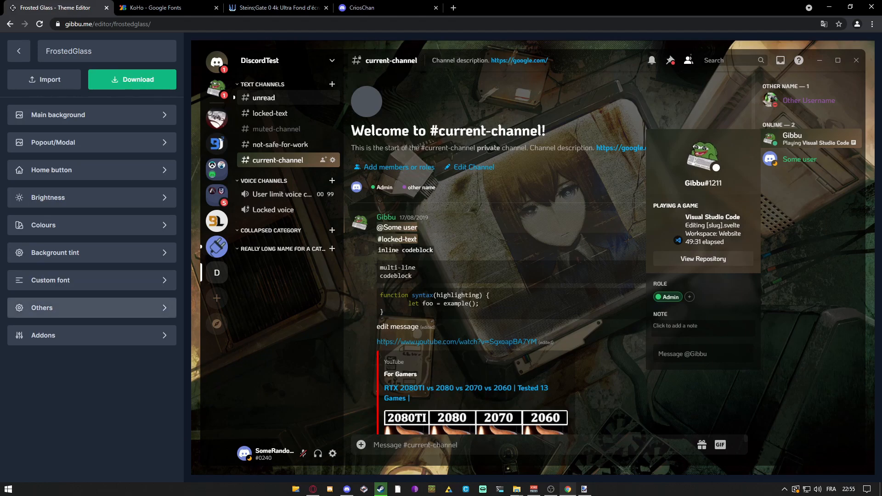
# Open the theme's other settings and choose whether to show the Gift and Gif buttons
pyautogui.click(42, 307)
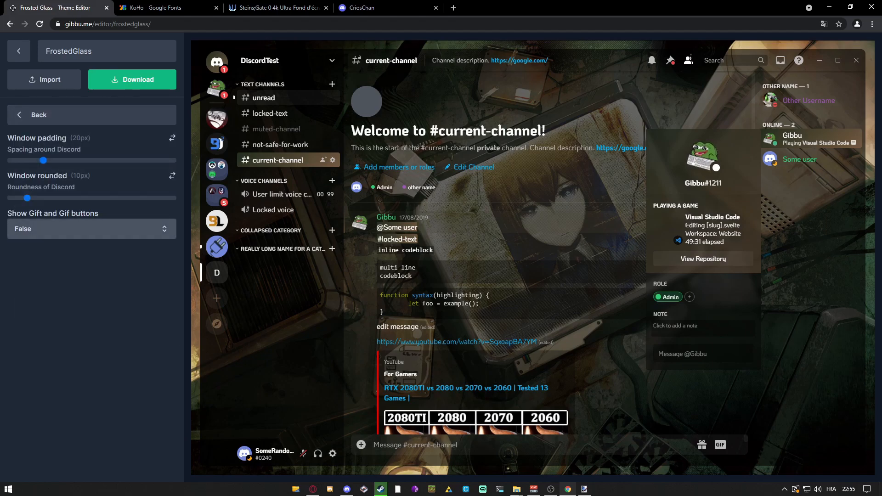
pyautogui.click(92, 229)
pyautogui.click(92, 257)
pyautogui.click(39, 114)
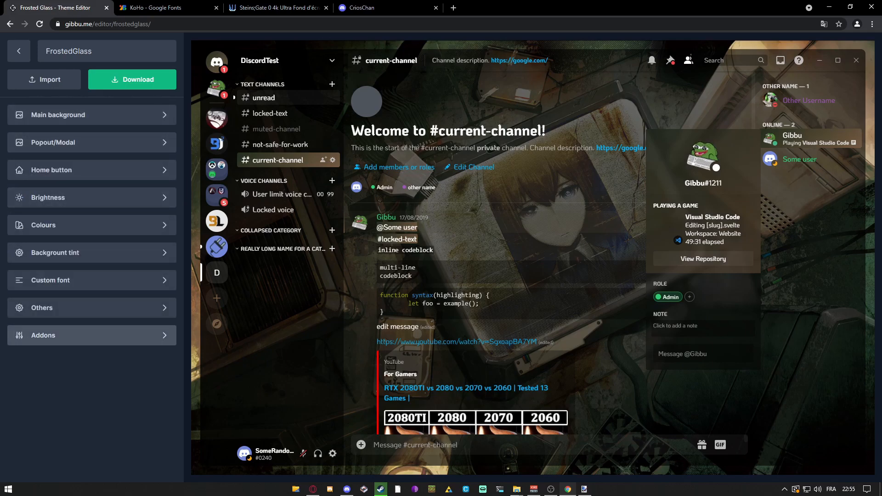
# Enable the RadialStatus addon, download the customised theme file and dismiss the donation dialog
pyautogui.click(44, 335)
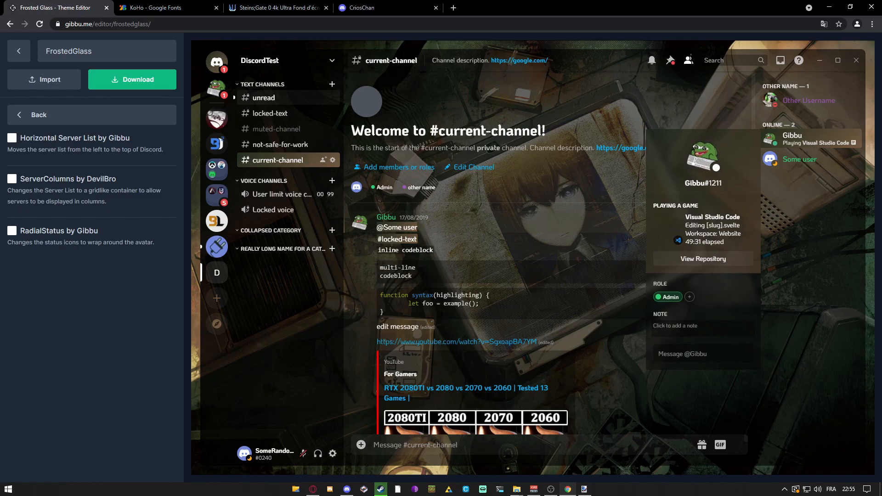
pyautogui.click(12, 230)
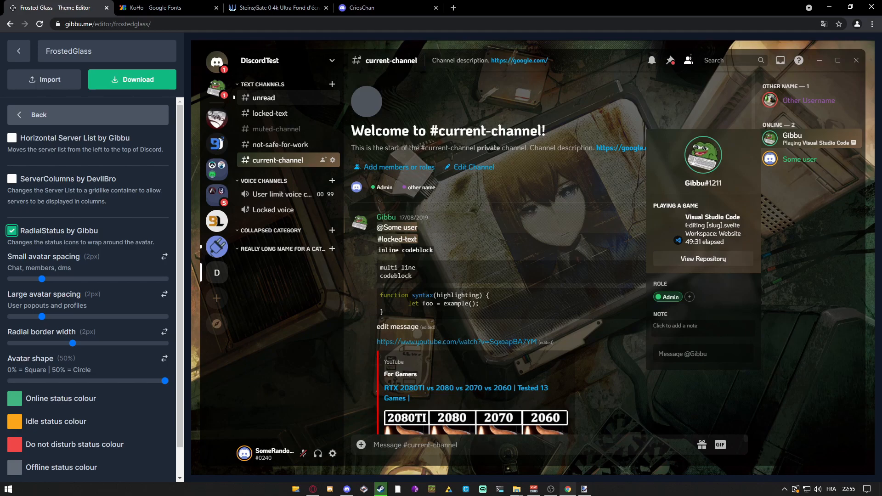
pyautogui.click(87, 115)
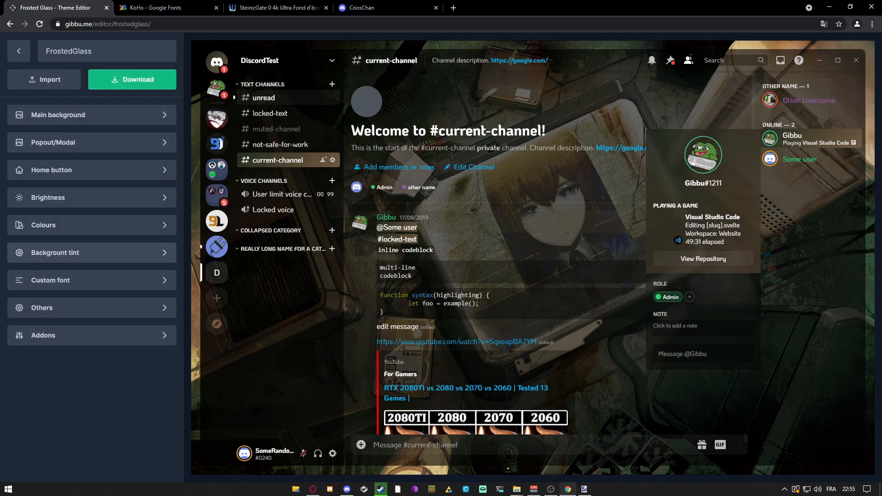
pyautogui.click(133, 79)
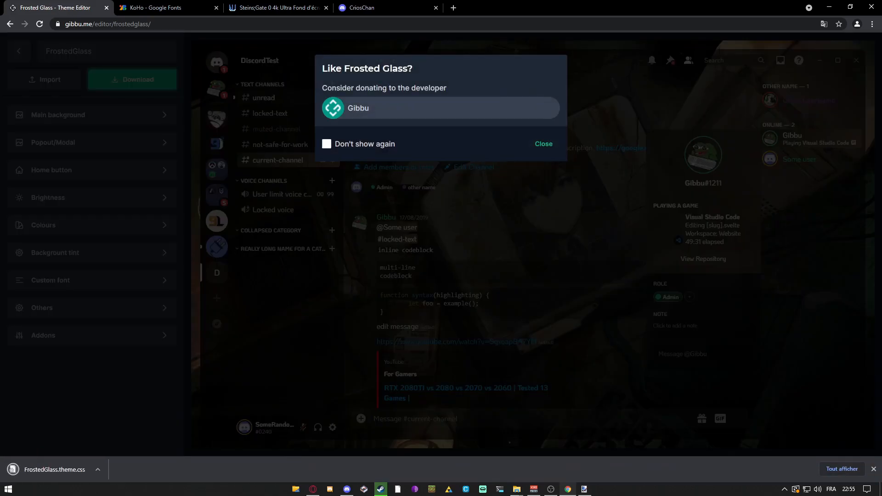
pyautogui.press('Escape')
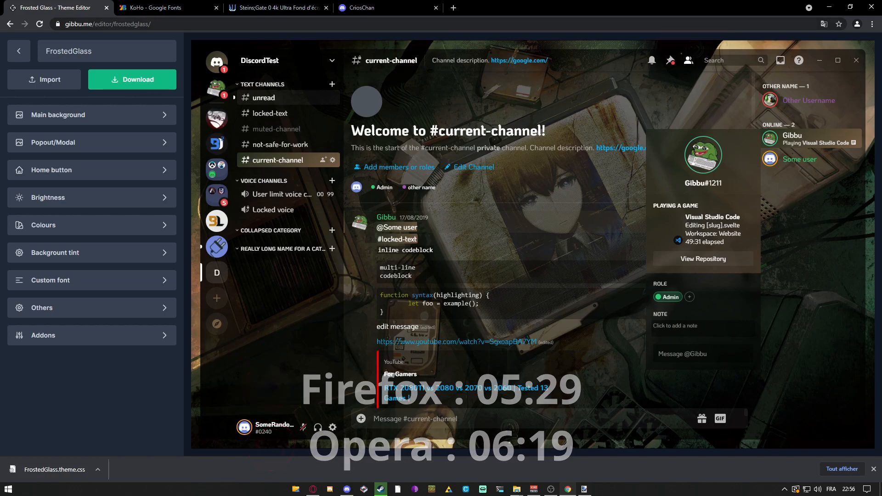
# Search the web for "css magic google chrome" and install the Live editor for CSS, Less & Sass - Magic CSS extension
pyautogui.hotkey('ctrl', 't')
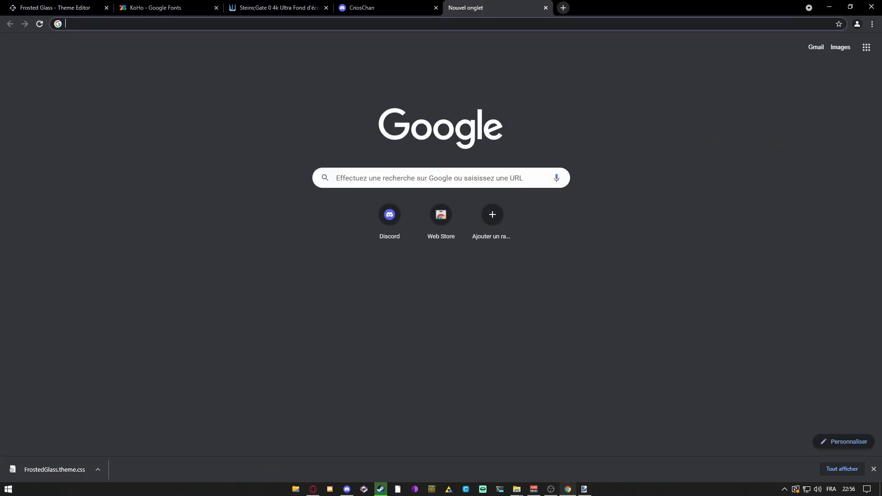
pyautogui.write('css ')
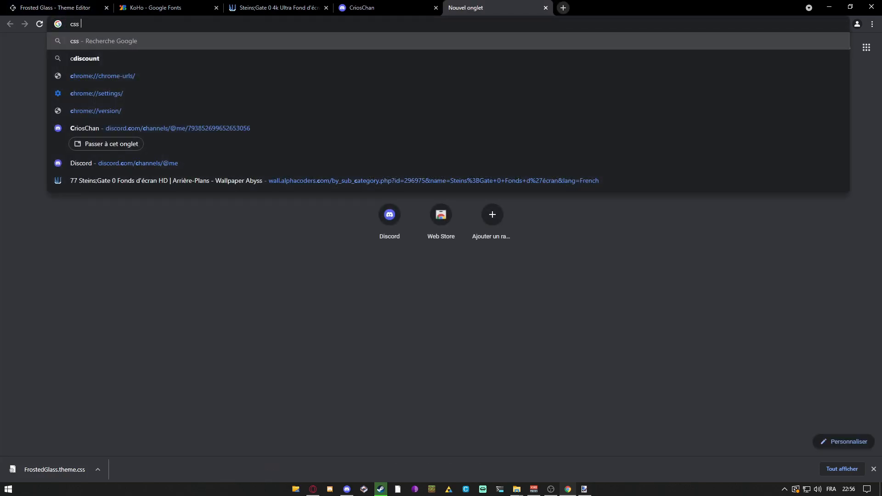
pyautogui.write('magic google chrome')
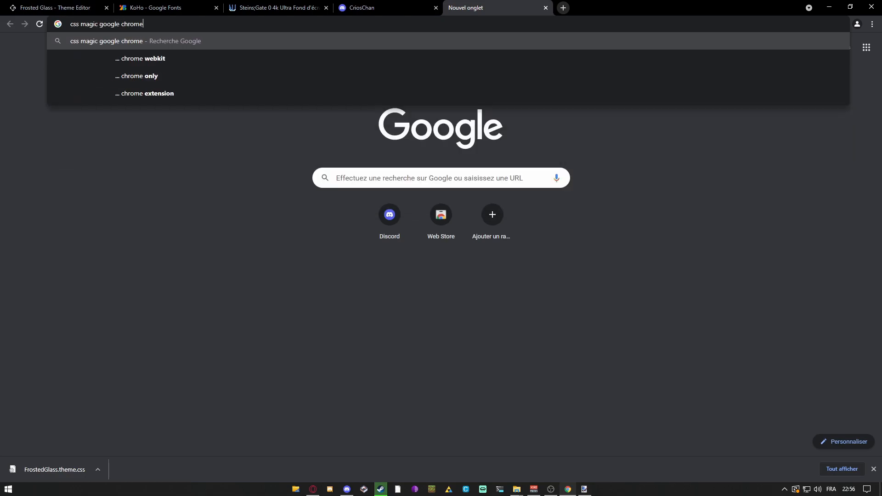
pyautogui.press('Return')
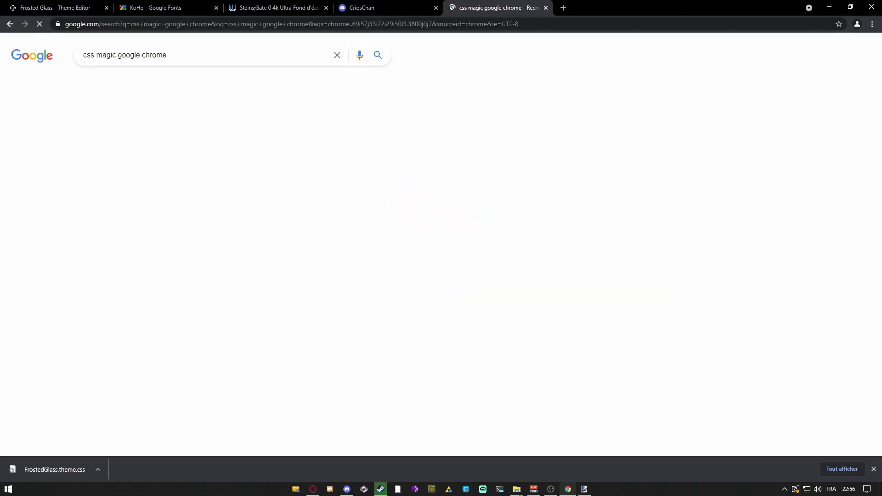
pyautogui.click(138, 133)
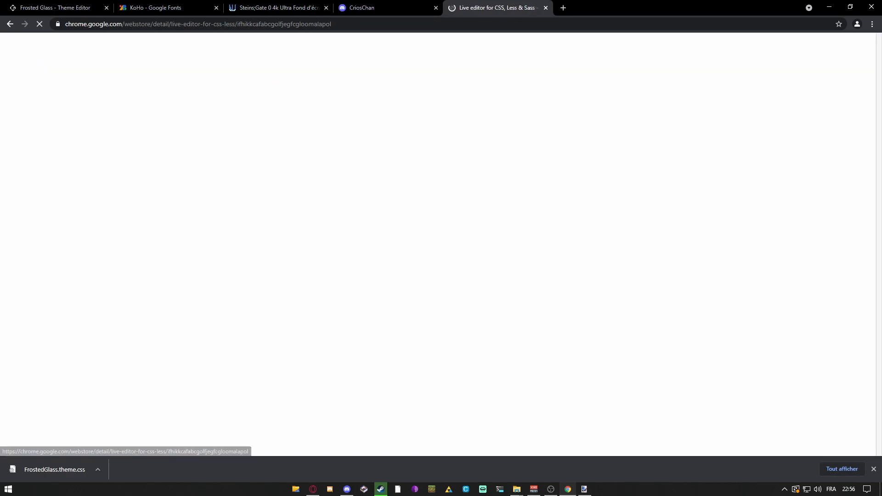
pyautogui.click(629, 112)
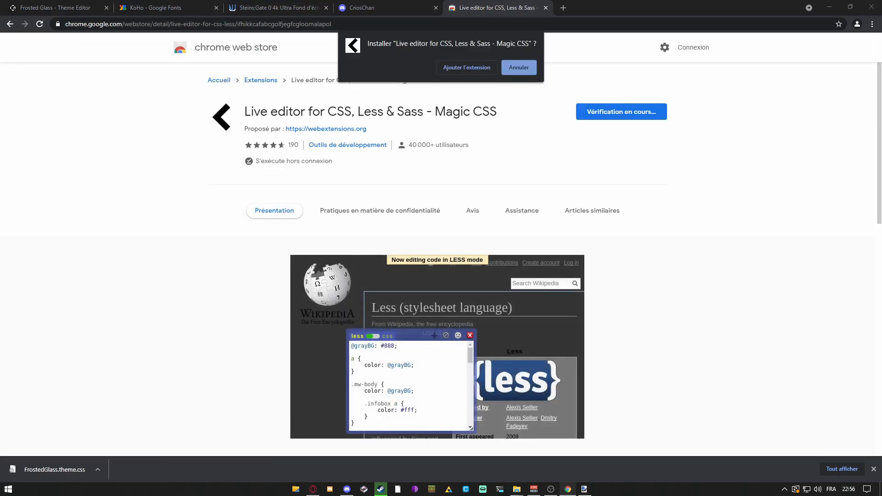
pyautogui.press('Escape')
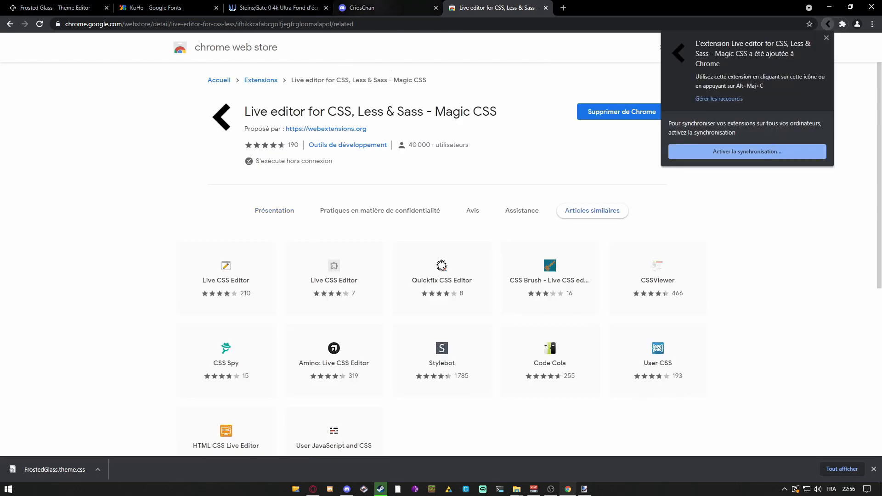
# Return to Discord and open the Live editor for CSS, Less & Sass - Magic CSS extension on its page
pyautogui.click(388, 8)
pyautogui.press('Escape')
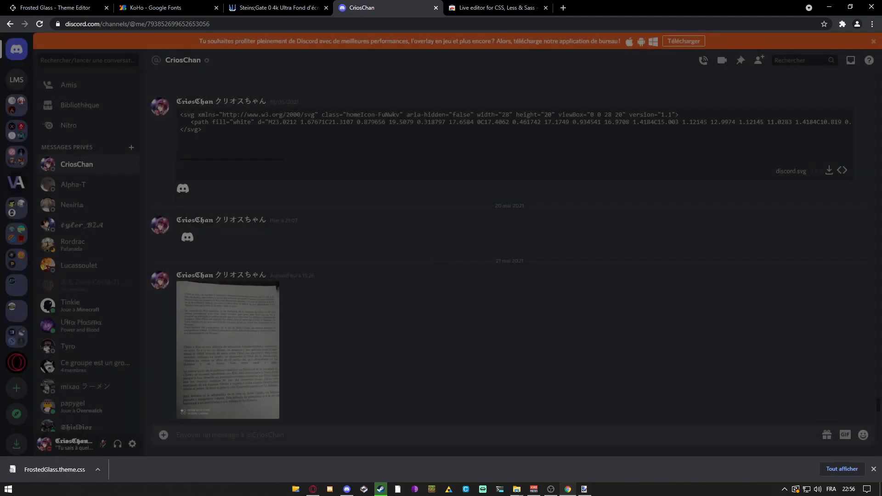
pyautogui.click(842, 24)
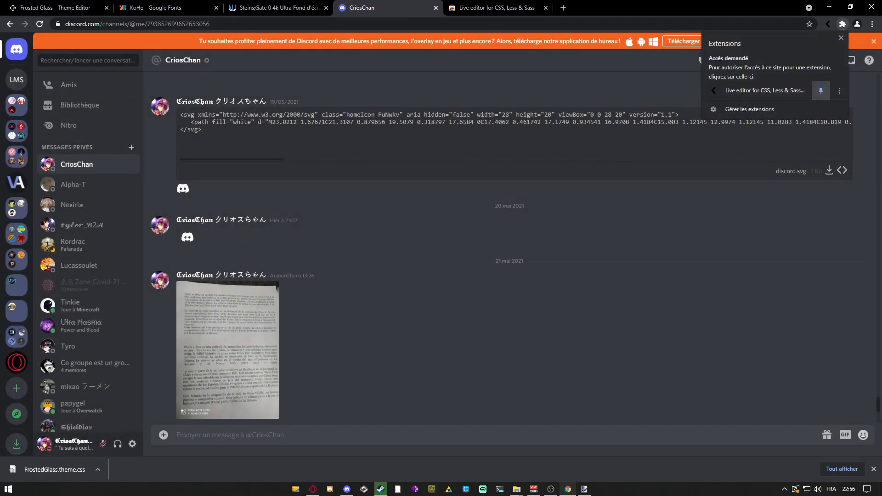
pyautogui.click(765, 90)
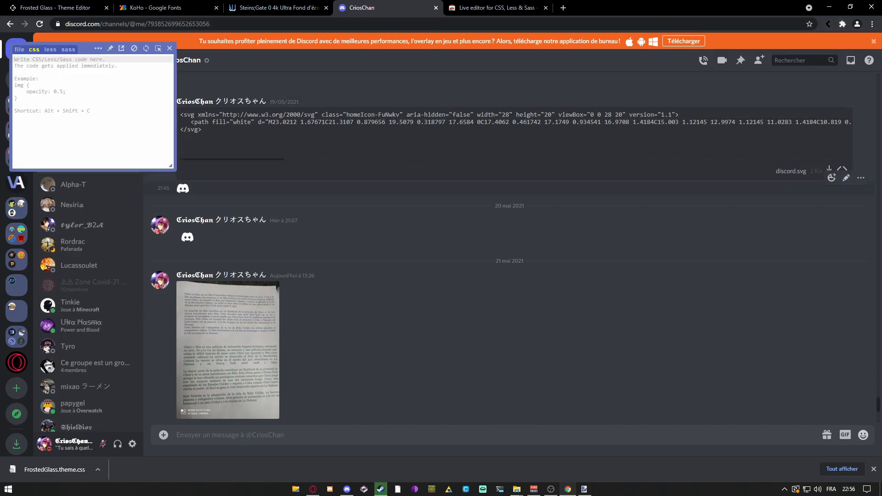
# Open the downloaded FrostedGlass.theme.css in Notepad and copy all of its code
pyautogui.click(56, 469)
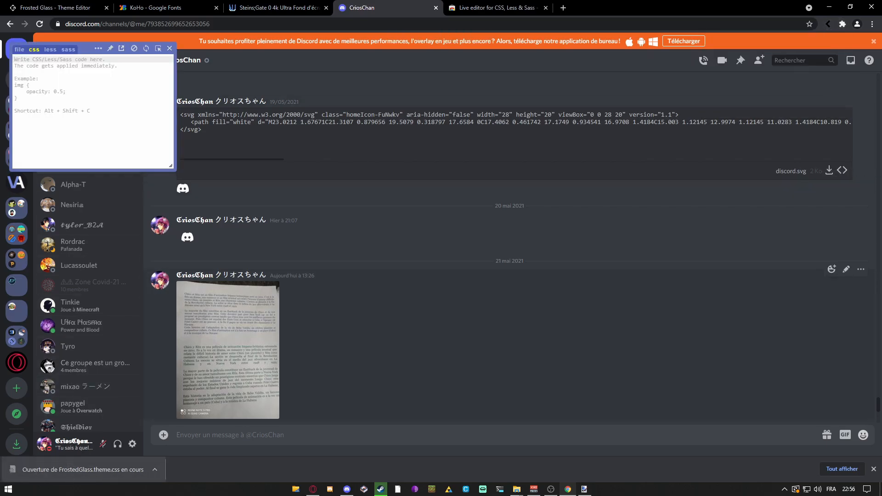
pyautogui.click(438, 184)
pyautogui.doubleClick(439, 185)
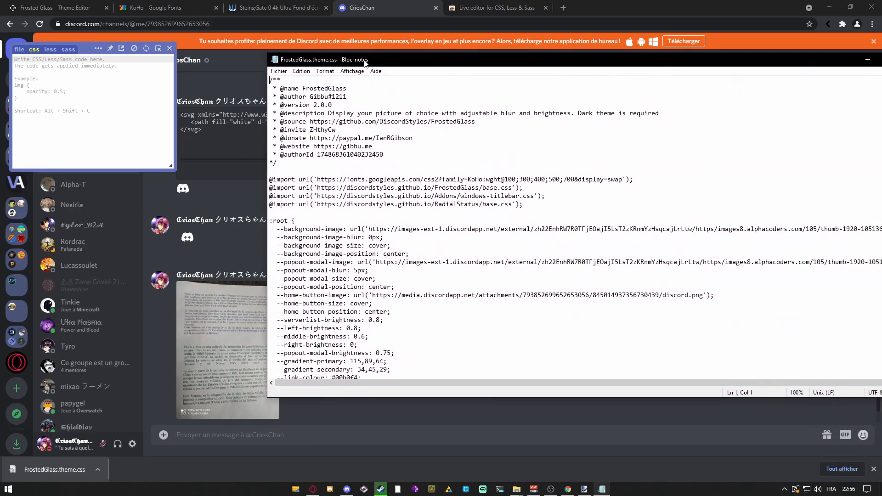
pyautogui.click(249, 159)
pyautogui.hotkey('ctrl', 'a')
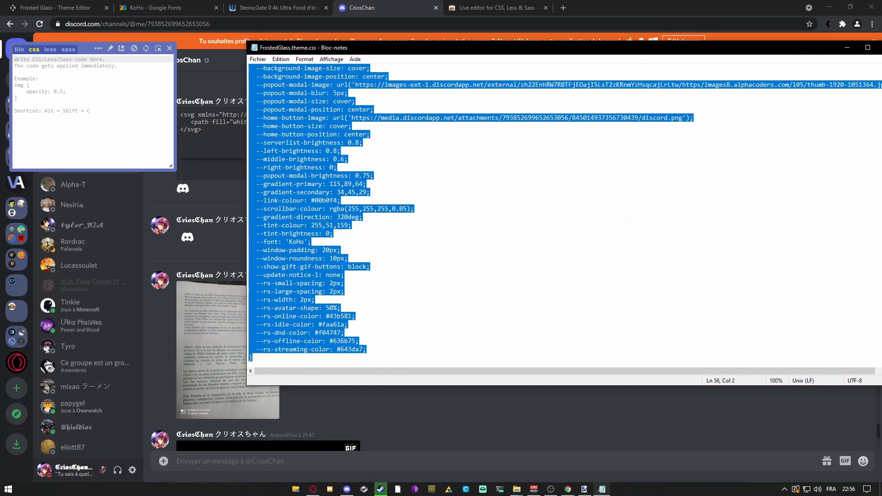
pyautogui.hotkey('ctrl', 'c')
# Paste the theme code into Magic CSS on Discord, keep its styles applied automatically, and close the editor and Discord's download banner
pyautogui.hotkey('alt', 'Tab')
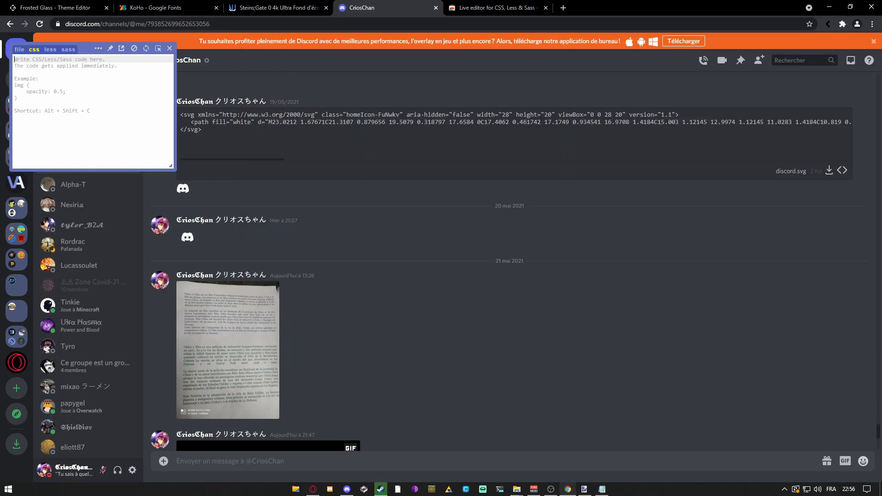
pyautogui.hotkey('ctrl', 'v')
pyautogui.scroll(10, 92, 111)
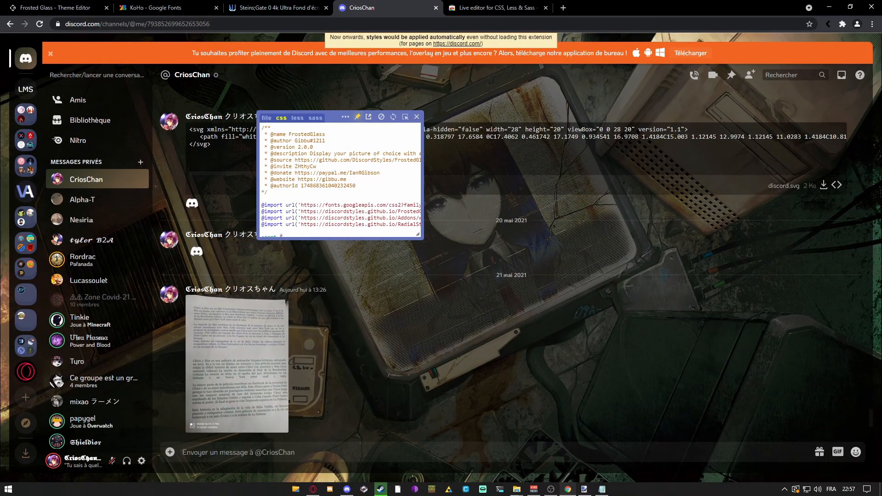
pyautogui.click(417, 116)
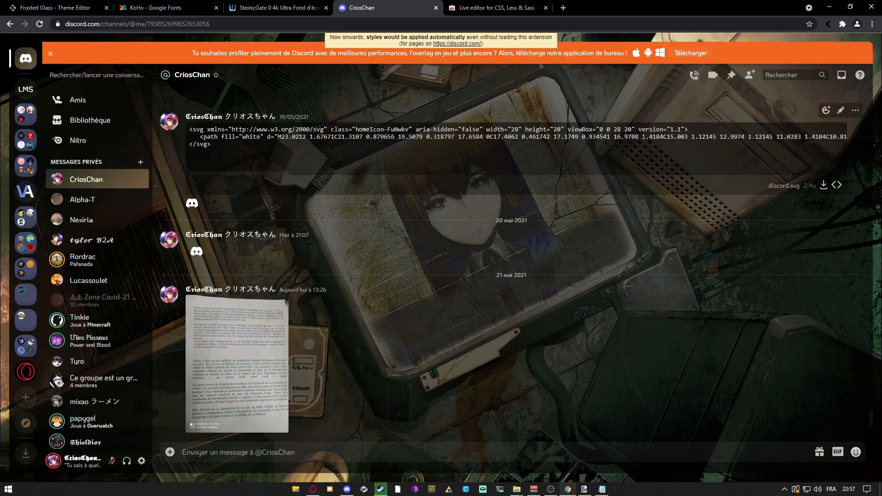
pyautogui.click(51, 54)
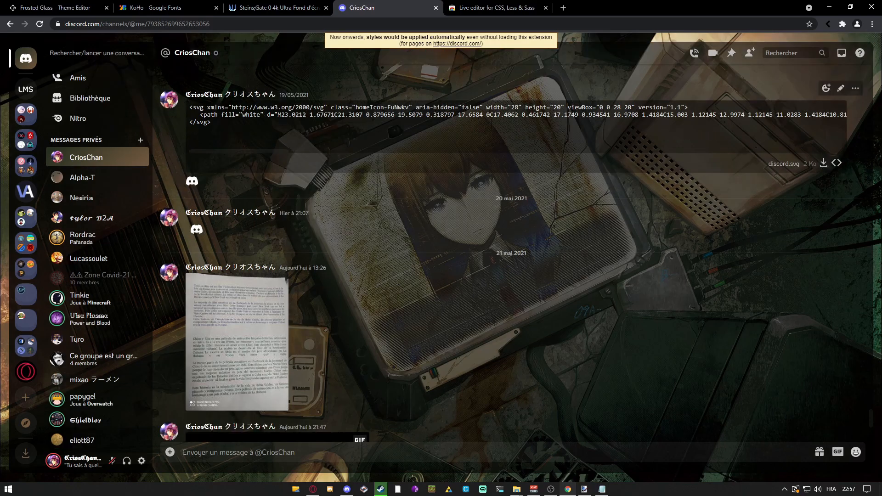
pyautogui.scroll(-5, 505, 252)
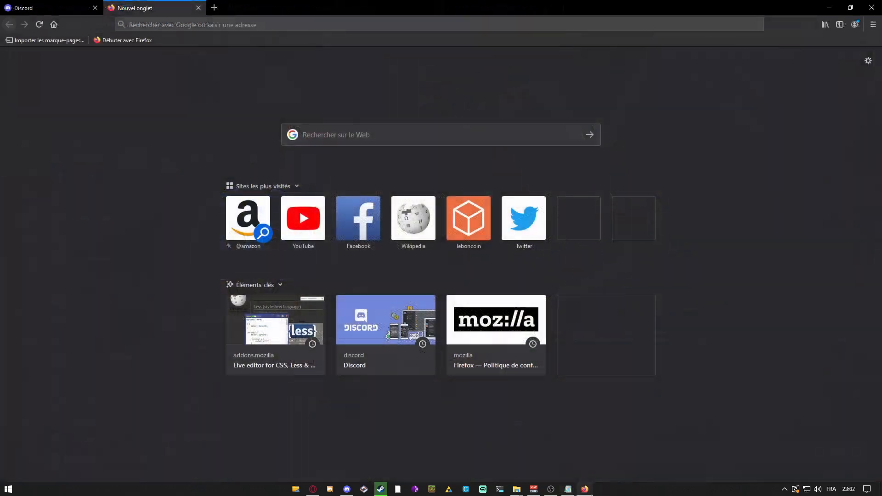
# In Firefox, search the web for "customcss injector" and install the CustomCSS Injector extension
pyautogui.click(130, 24)
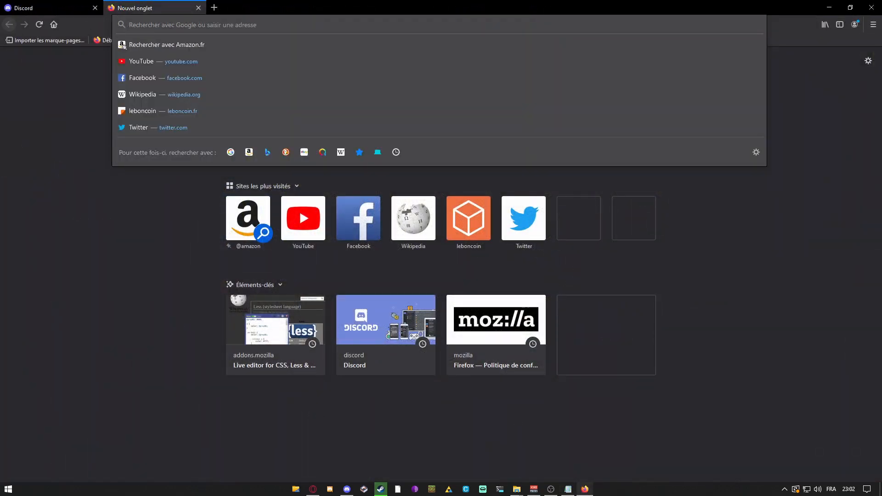
pyautogui.write('c')
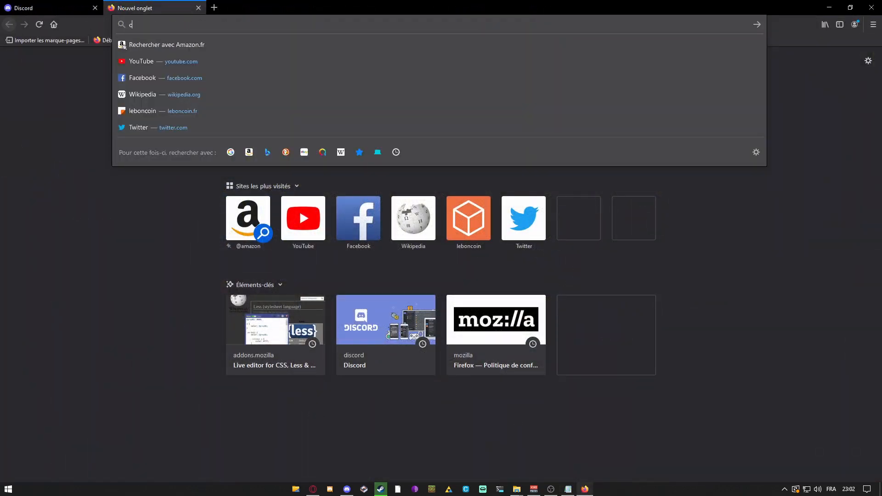
pyautogui.write('ustomcss injector')
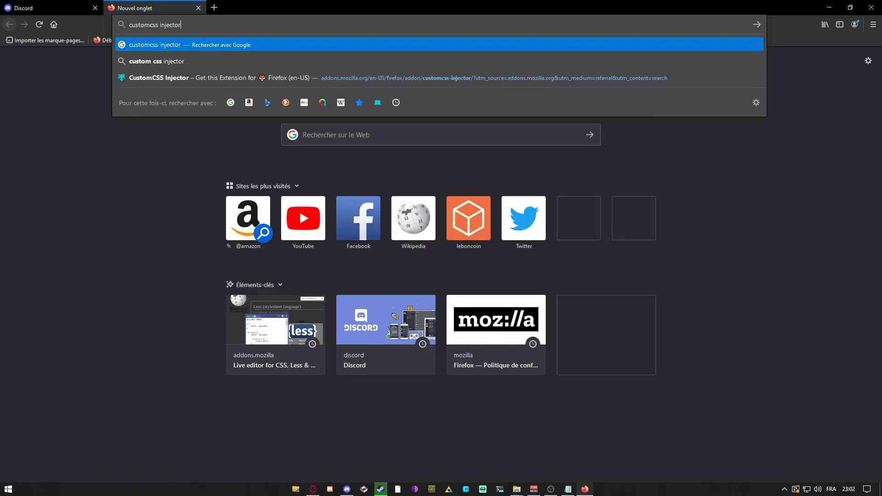
pyautogui.press('Return')
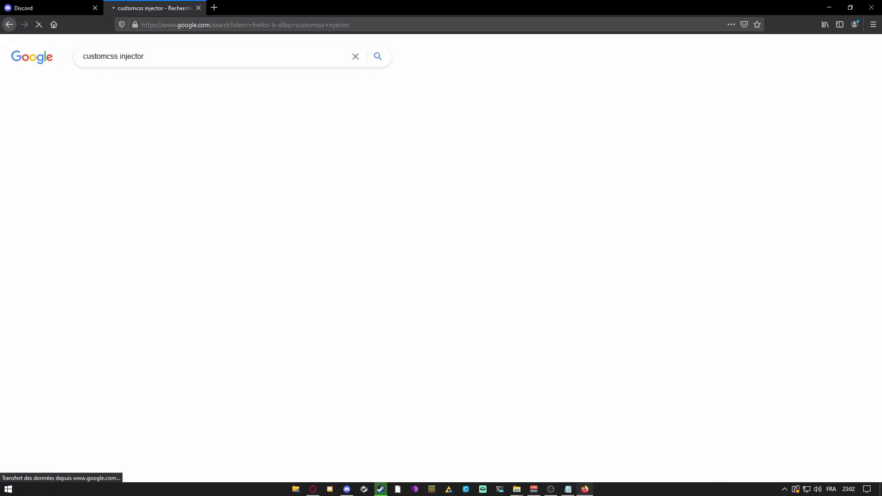
pyautogui.click(212, 152)
pyautogui.click(468, 237)
pyautogui.click(190, 99)
pyautogui.press('Return')
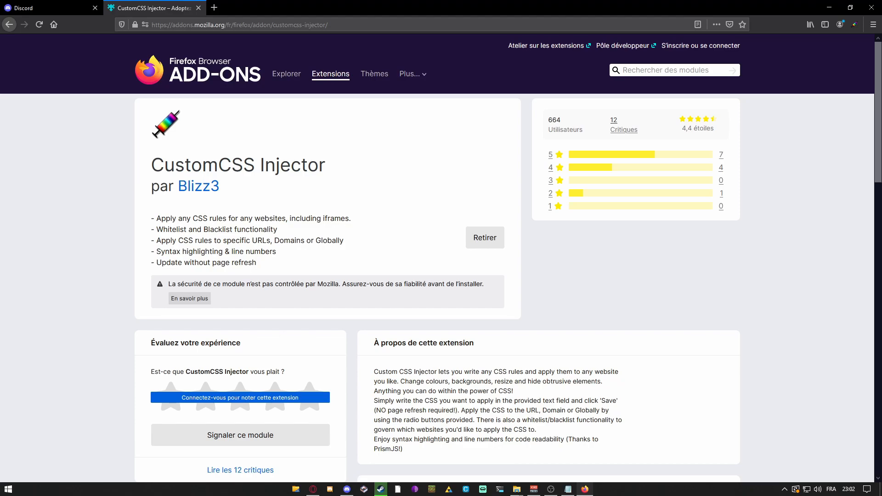
# Reload the Discord page and copy the full FrostedGlass.theme.css code from Notepad again
pyautogui.hotkey('ctrl', 'Tab')
pyautogui.click(39, 24)
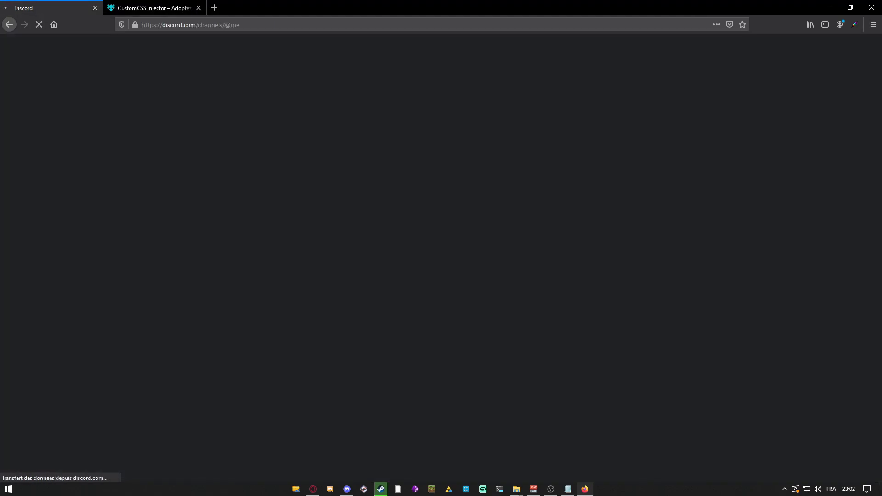
pyautogui.hotkey('alt', 'Tab')
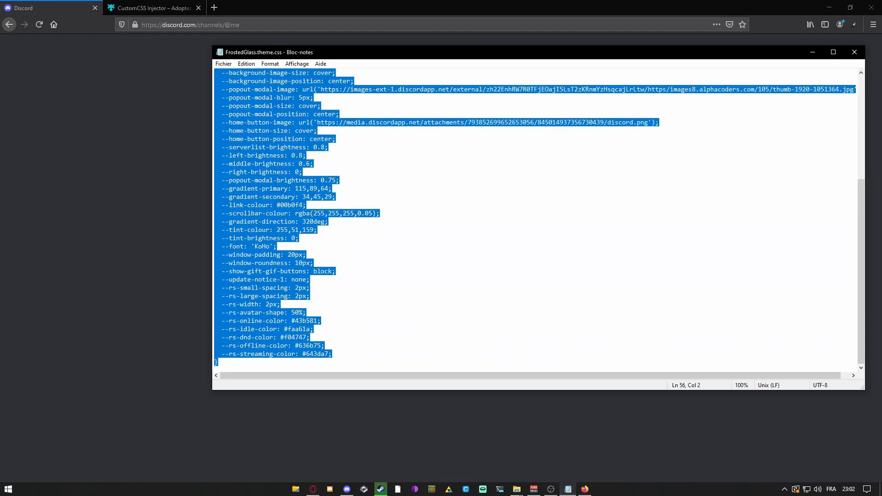
pyautogui.click(338, 180)
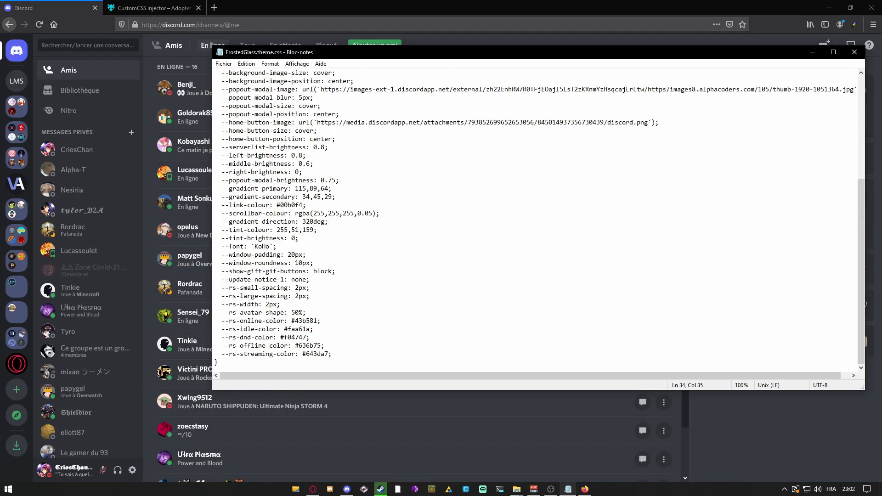
pyautogui.hotkey('ctrl', 'a')
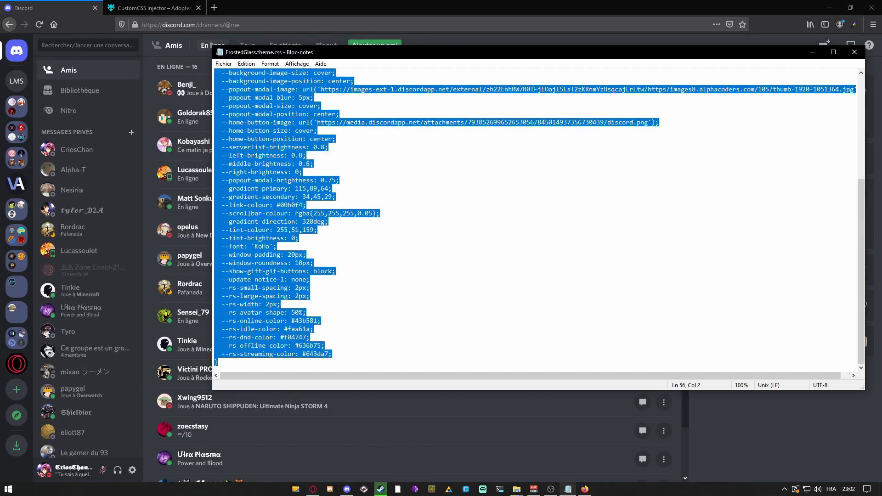
pyautogui.click(813, 52)
# Paste the theme code into CustomCSS Injector on Discord, save it with Apply to Domain, and open a private conversation to check the look
pyautogui.click(855, 24)
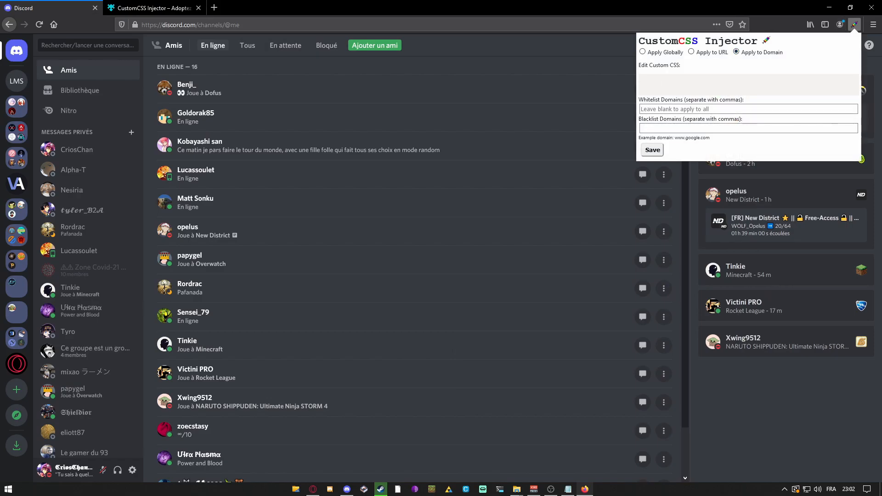
pyautogui.hotkey('ctrl', 'v')
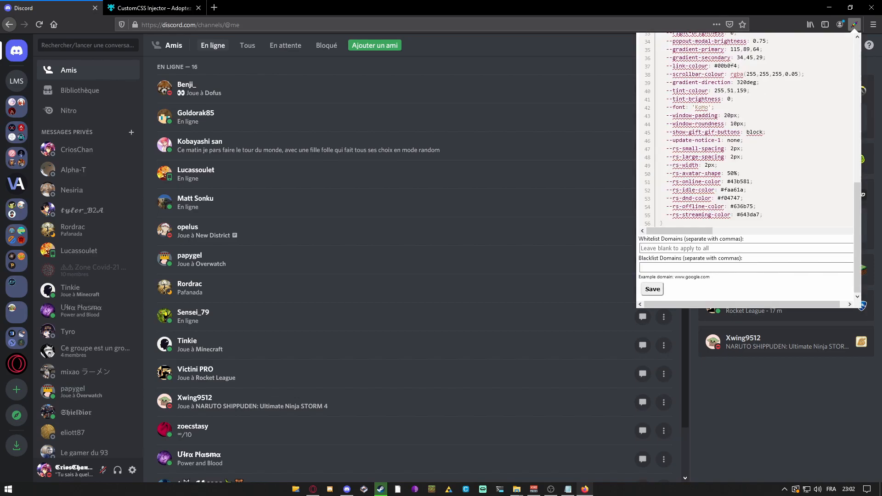
pyautogui.scroll(10, 749, 166)
pyautogui.scroll(-10, 749, 165)
pyautogui.click(652, 289)
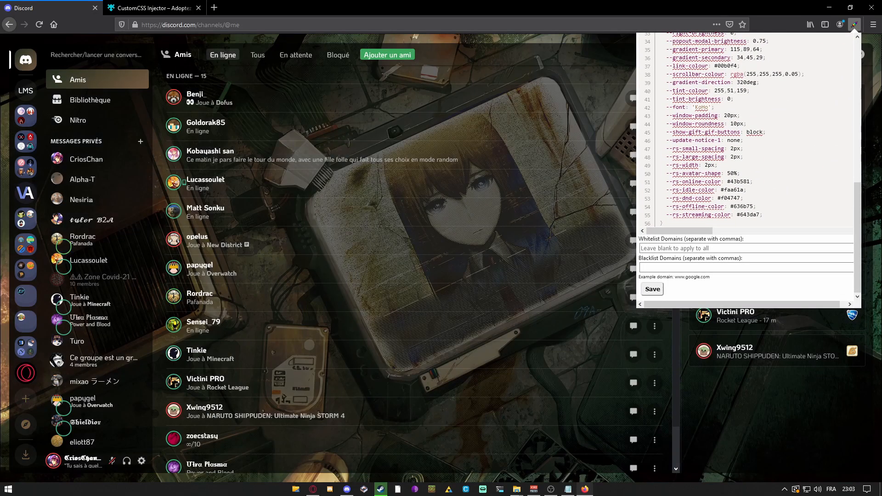
pyautogui.press('Escape')
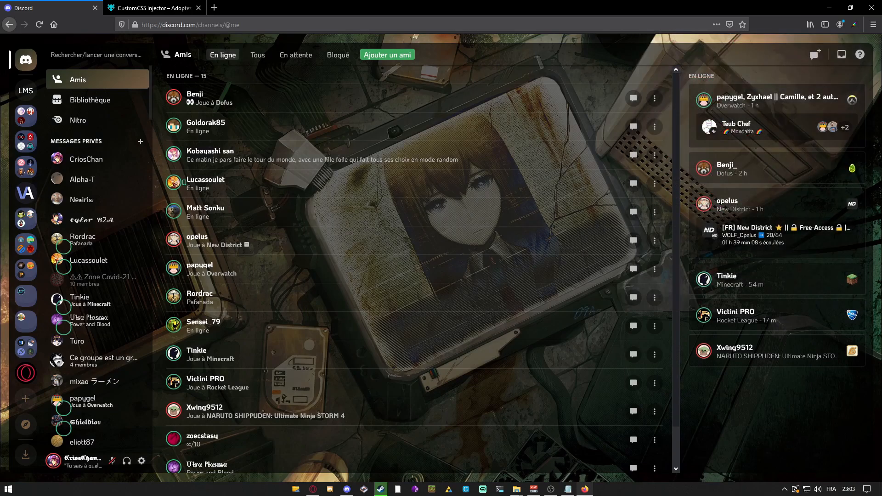
pyautogui.click(87, 159)
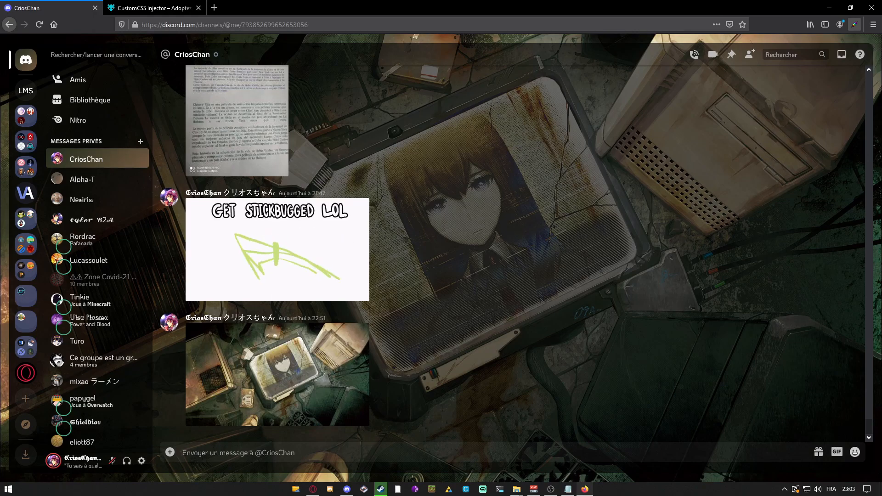
pyautogui.scroll(-3, 98, 257)
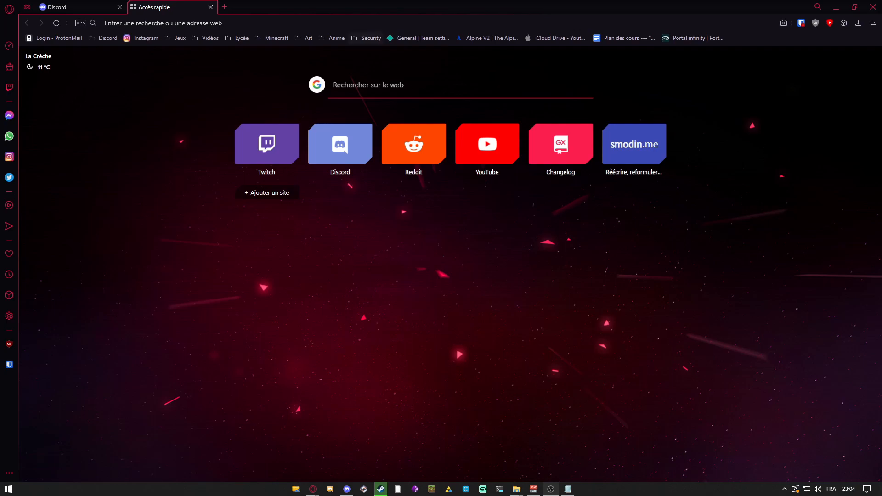
# In Opera, go from the extension manager to the Opera addons catalogue and open the Install Chrome Extensions page
pyautogui.click(844, 23)
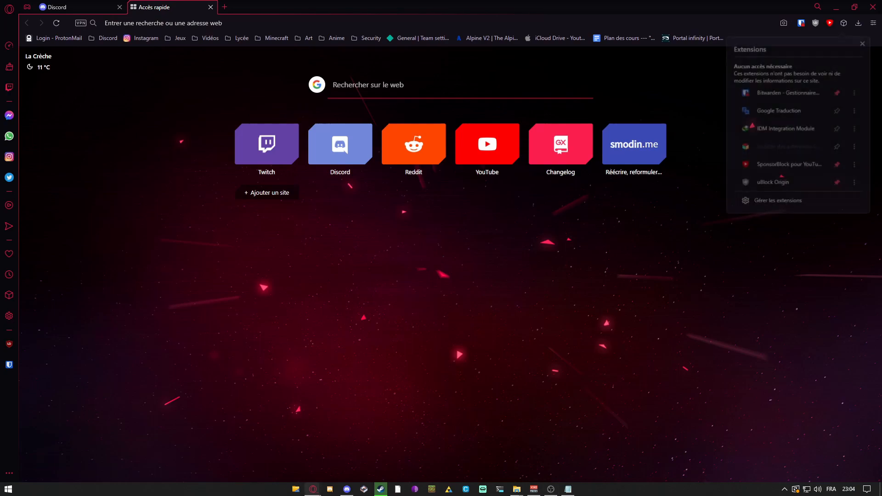
pyautogui.click(777, 203)
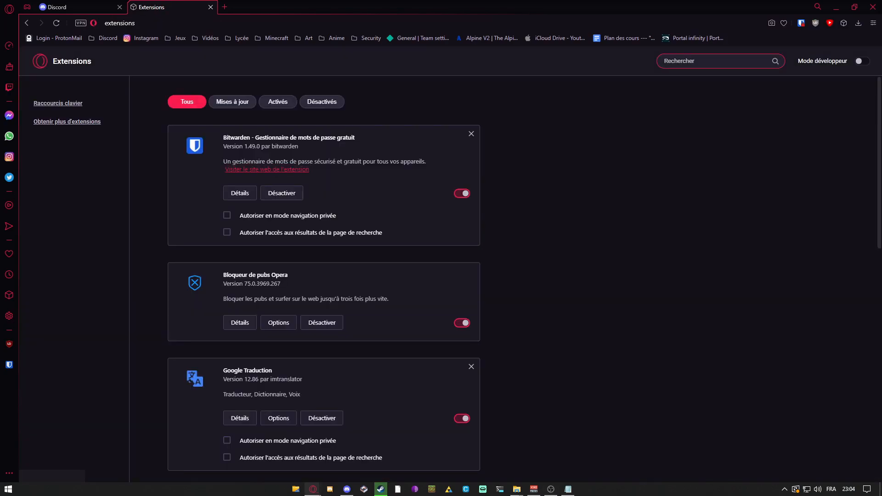
pyautogui.click(267, 168)
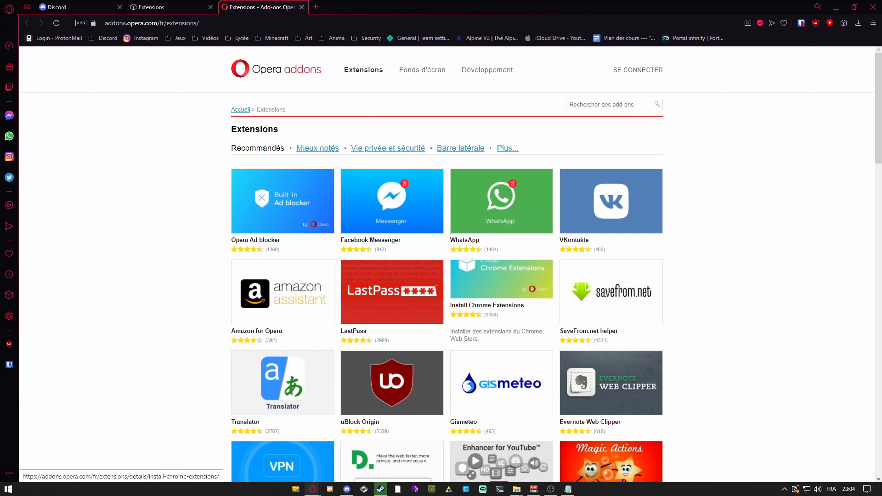
pyautogui.click(501, 280)
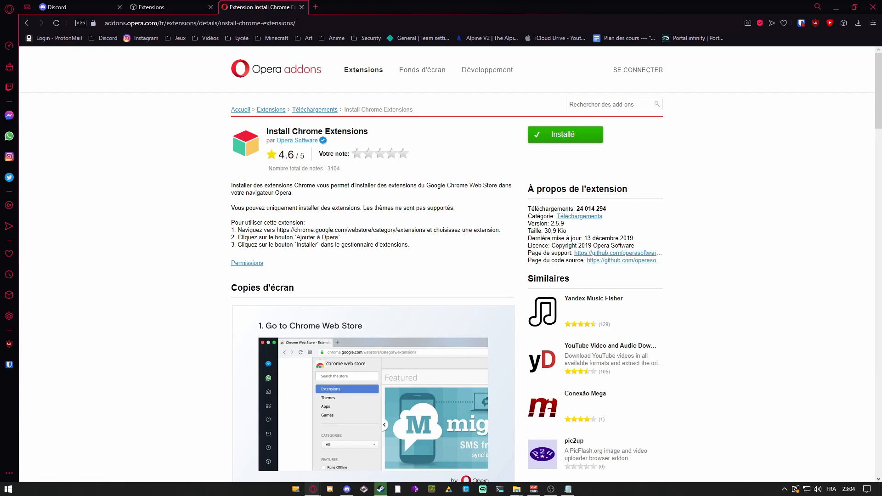
# Search the web for "css magic google chrome" and add the Magic CSS extension to Opera from the Chrome Web Store
pyautogui.hotkey('ctrl', 'l')
pyautogui.write('css')
pyautogui.press('BackSpace')
pyautogui.write('s')
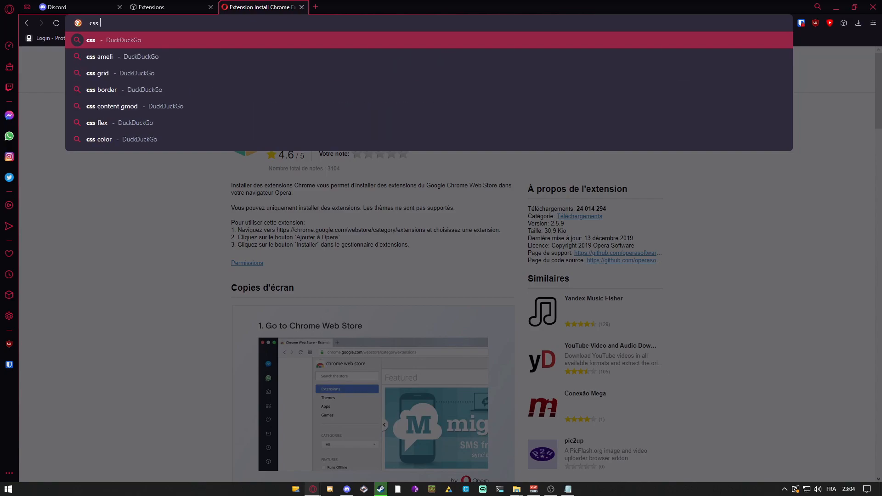
pyautogui.write(' magic g')
pyautogui.press('BackSpace')
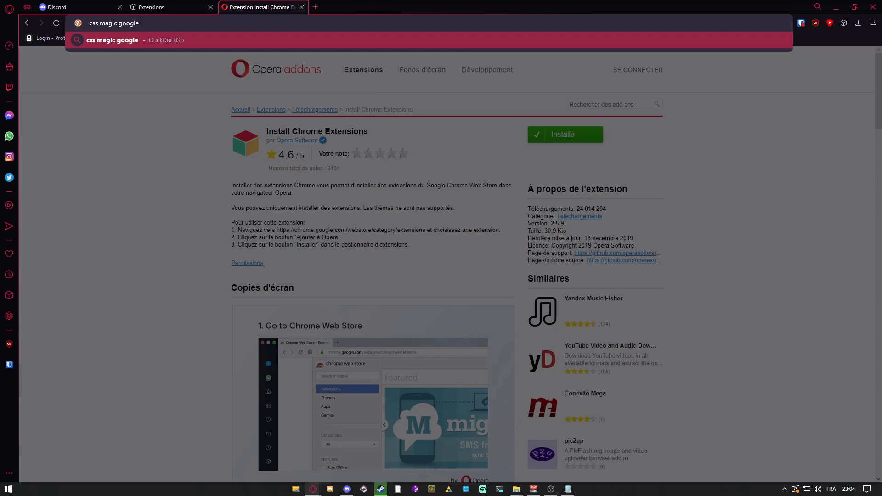
pyautogui.write('ome')
pyautogui.press('Return')
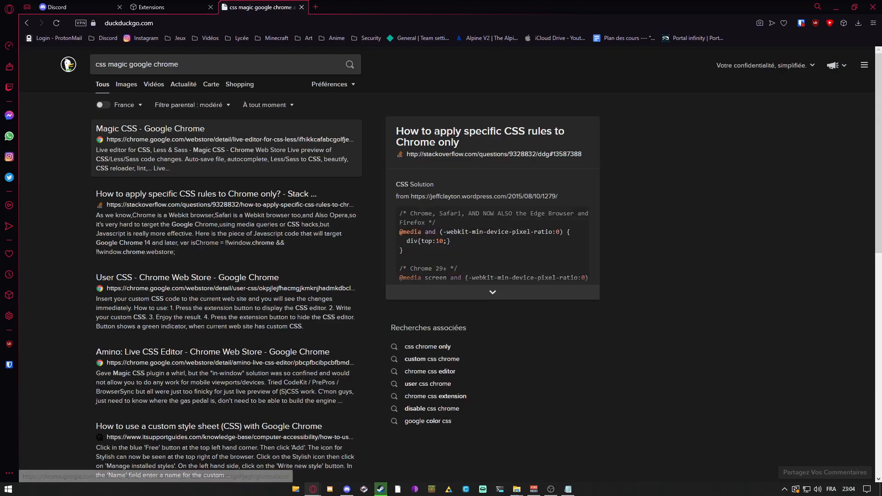
pyautogui.click(149, 129)
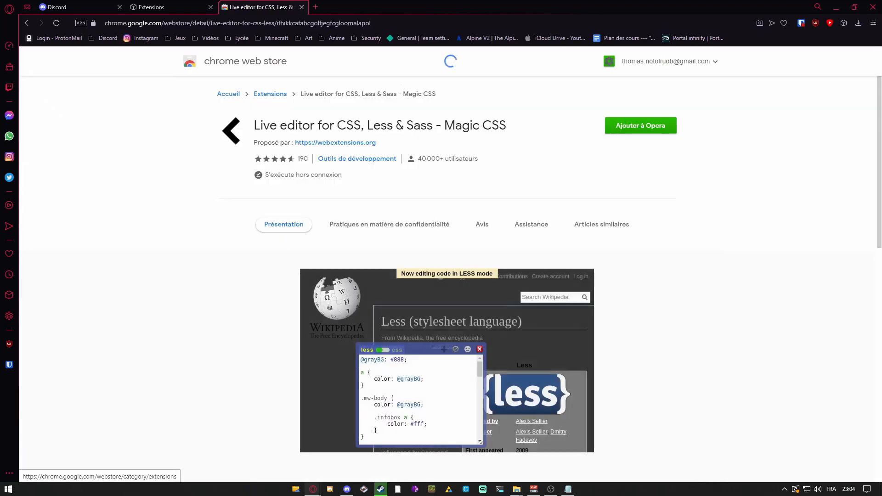
pyautogui.click(641, 126)
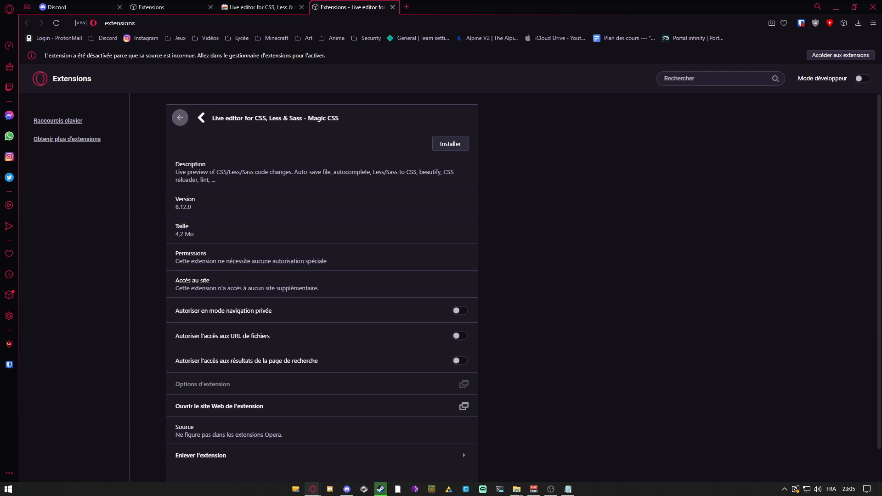
# Install the Magic CSS extension in Opera, confirm the installation, close its details page and return to Discord
pyautogui.click(450, 143)
pyautogui.click(431, 209)
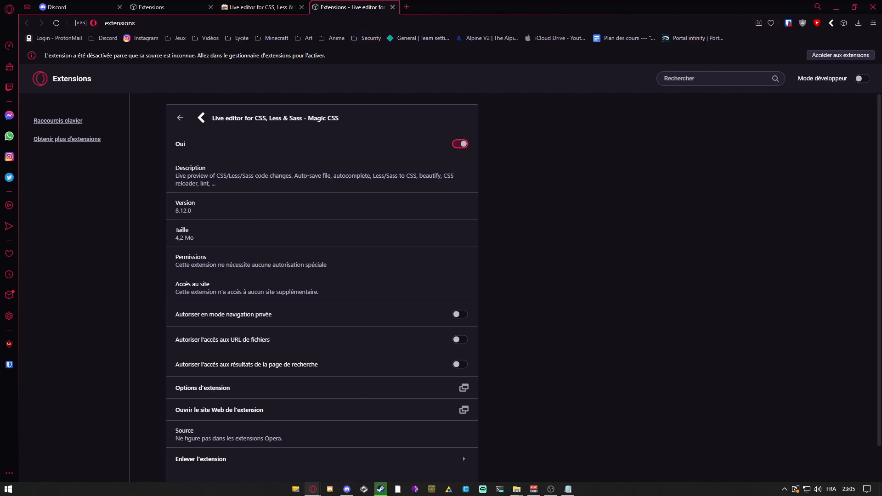
pyautogui.click(393, 7)
pyautogui.click(79, 7)
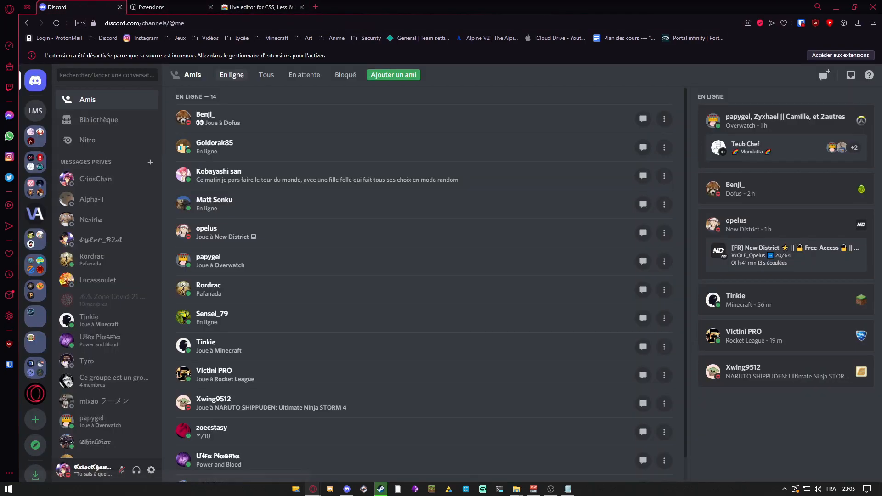
# Pin the Magic CSS live editor extension so it stays directly accessible, and reload the Discord page
pyautogui.click(844, 23)
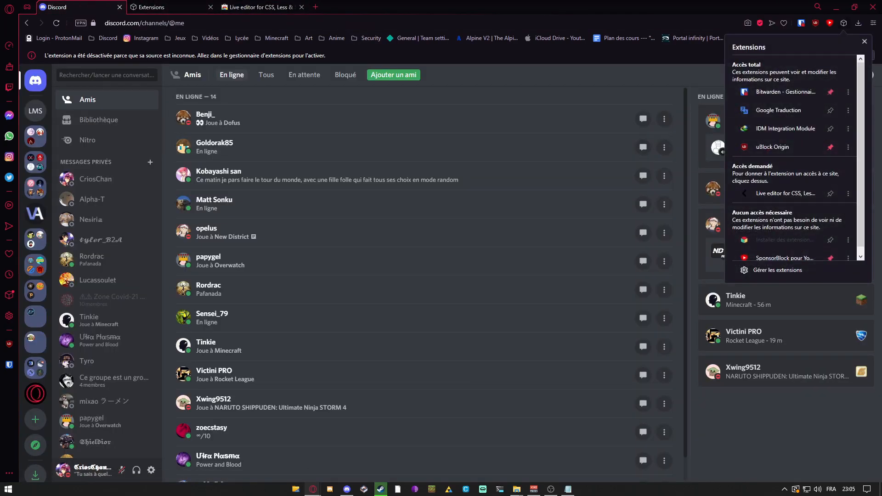
pyautogui.click(830, 193)
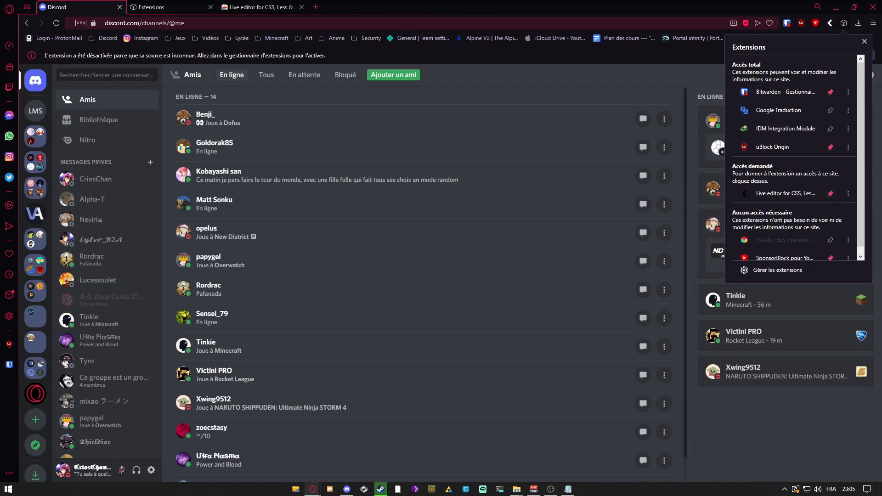
pyautogui.press('Escape')
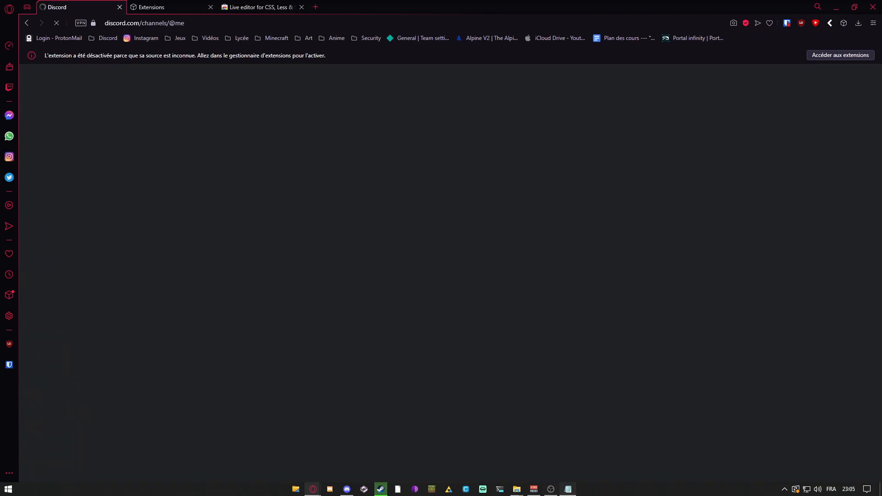
# Copy the entire FrostedGlass.theme.css code from Notepad and go back to the Discord page in Opera
pyautogui.hotkey('alt', 'Tab')
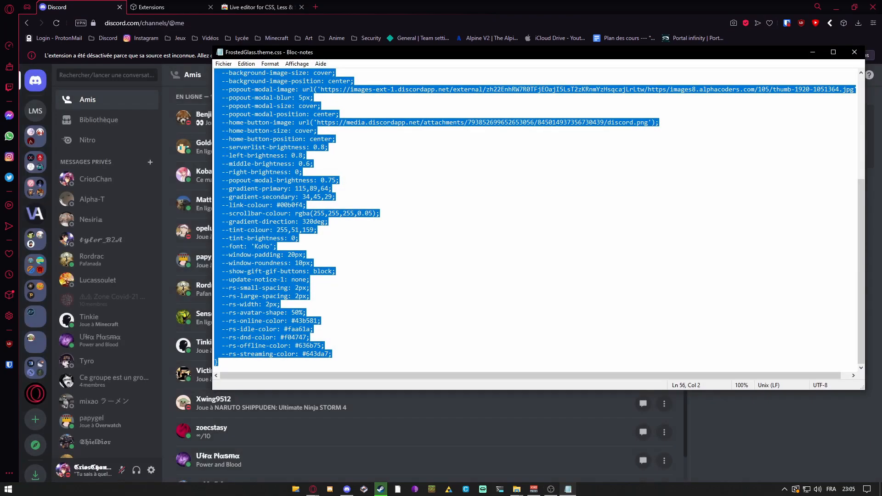
pyautogui.click(309, 338)
pyautogui.hotkey('ctrl', 'a')
pyautogui.click(812, 52)
pyautogui.click(858, 23)
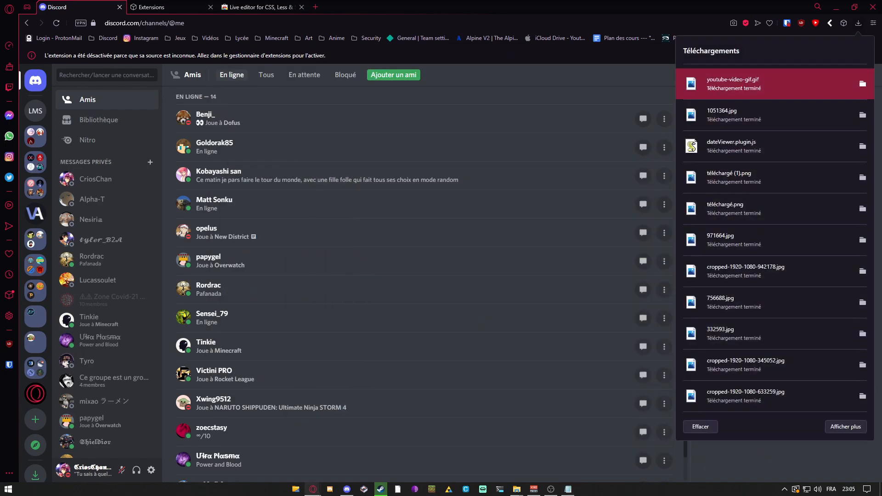
pyautogui.press('Escape')
# Paste the theme code as CSS into the Magic CSS editor on Discord, allow automatic styling for discord.com, and close the editor
pyautogui.hotkey('alt', 'shift', 'c')
pyautogui.hotkey('ctrl', 'v')
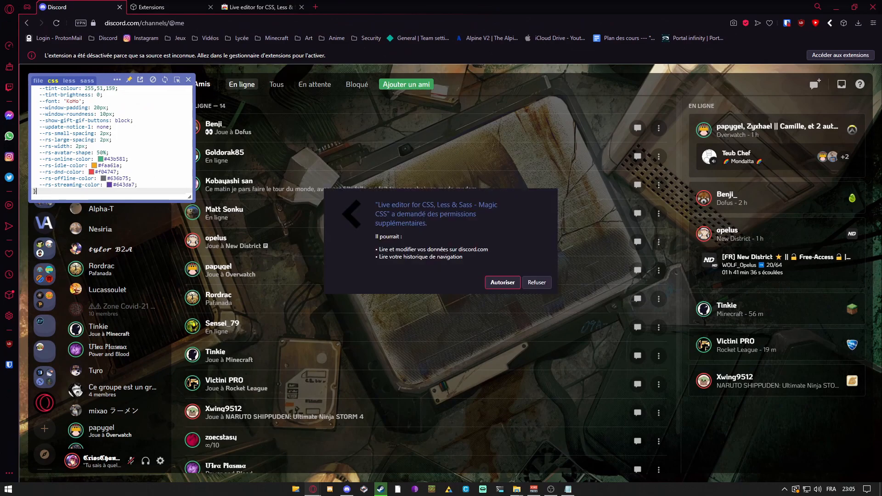
pyautogui.press('Return')
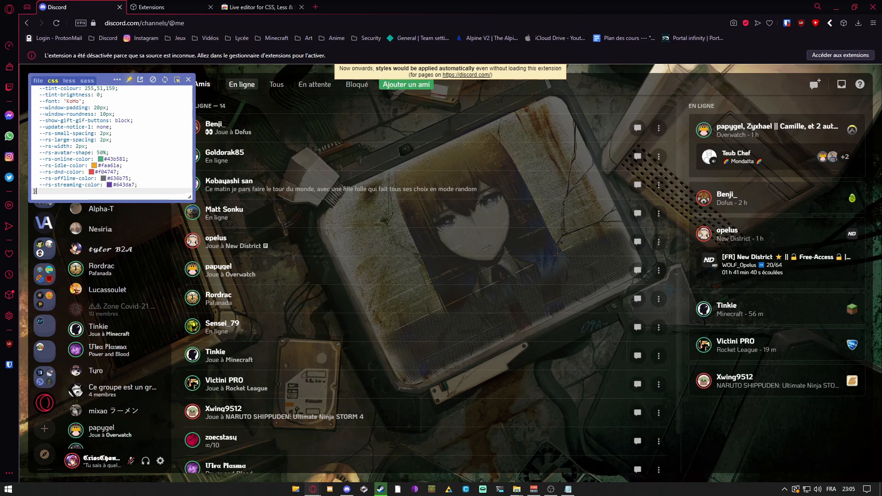
pyautogui.click(189, 80)
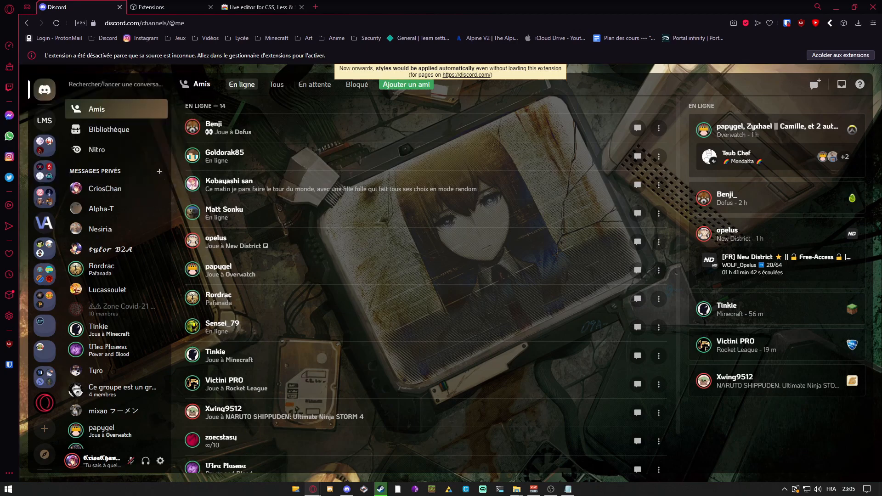
# Check the themed Discord friends page and a private conversation, and finish by showing the desktop
pyautogui.scroll(-5, 115, 312)
pyautogui.scroll(5, 115, 313)
pyautogui.click(106, 188)
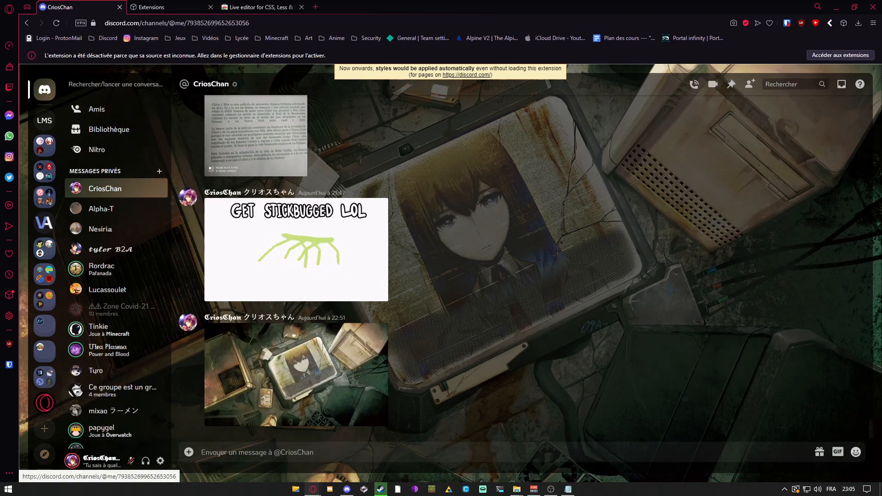
pyautogui.press('super+d')
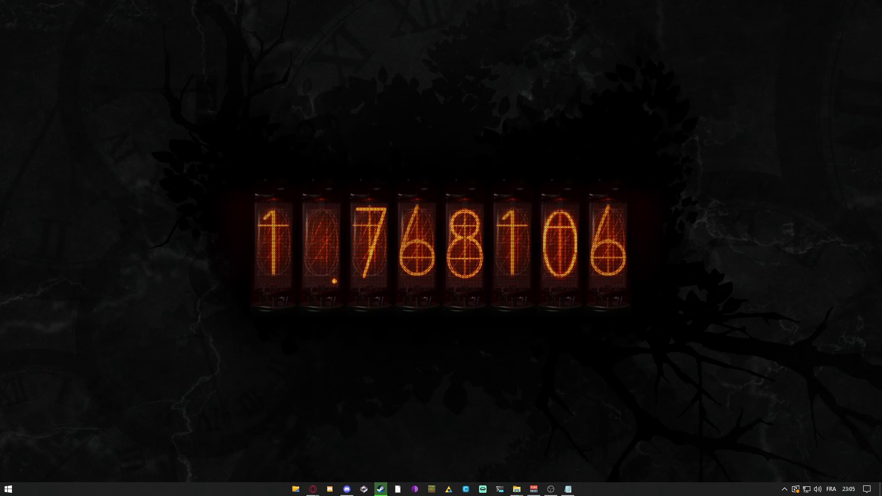